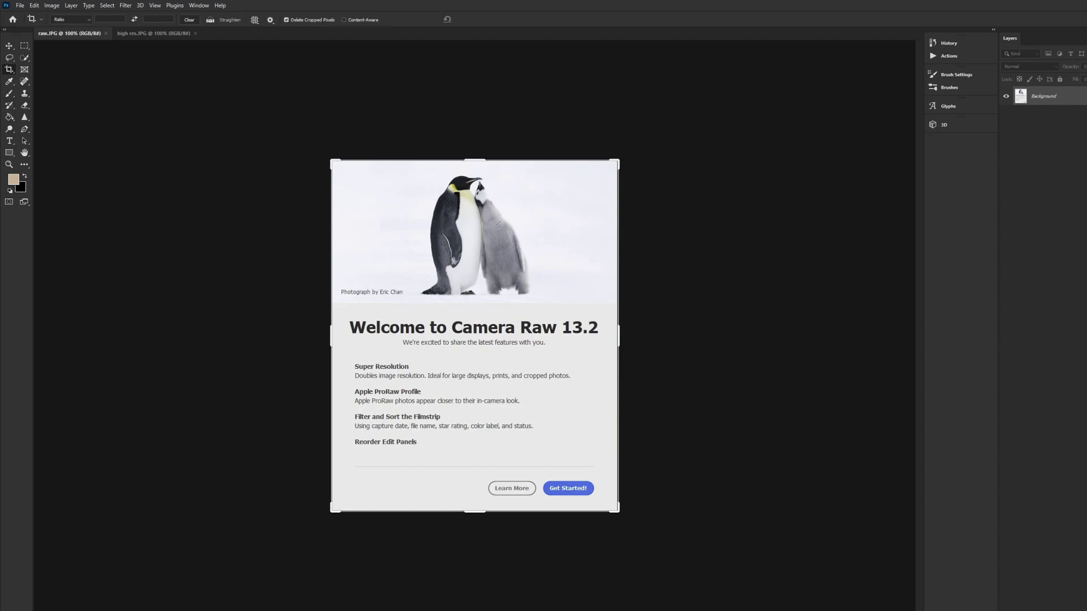
Close the raw.JPG tab so high res.JPG is the only document left open
left_click(136, 34)
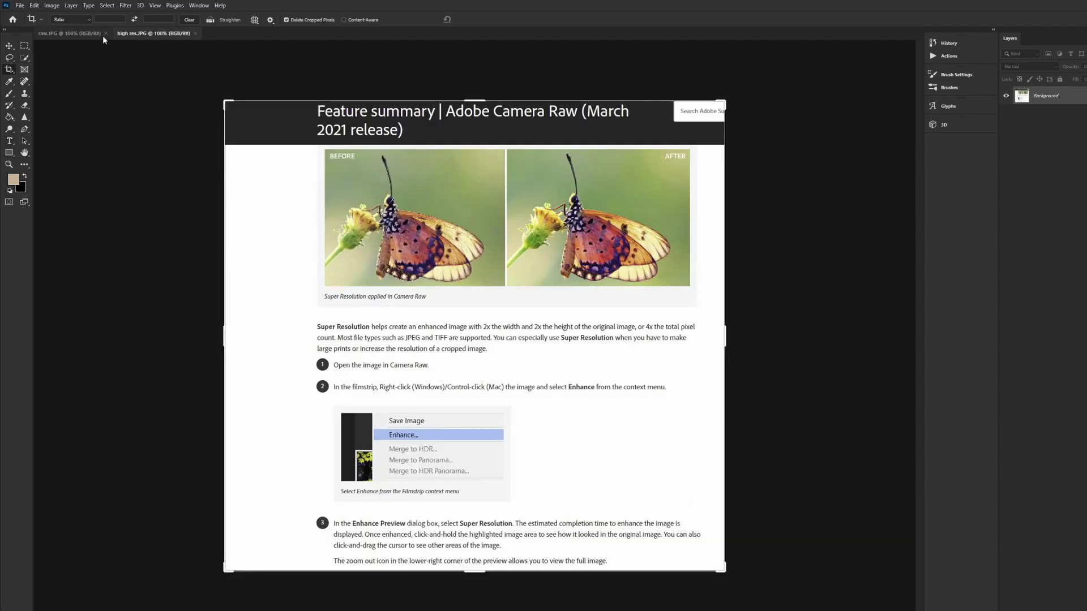
left_click(106, 34)
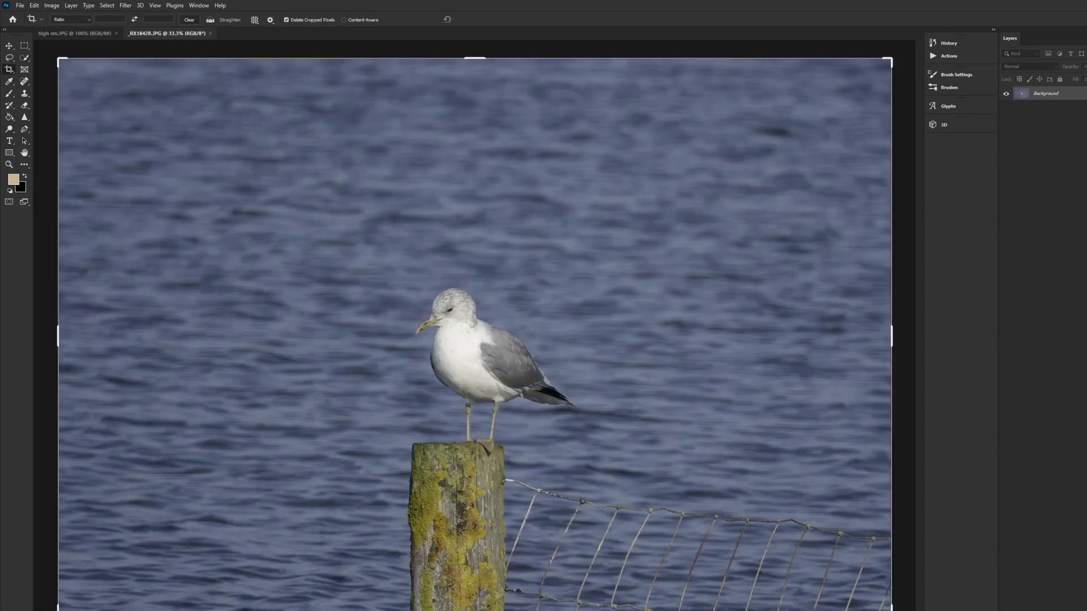
Zoom in on the gull in the _RX18428.JPG photo for a closer look
scroll(483, 356, "up", 3)
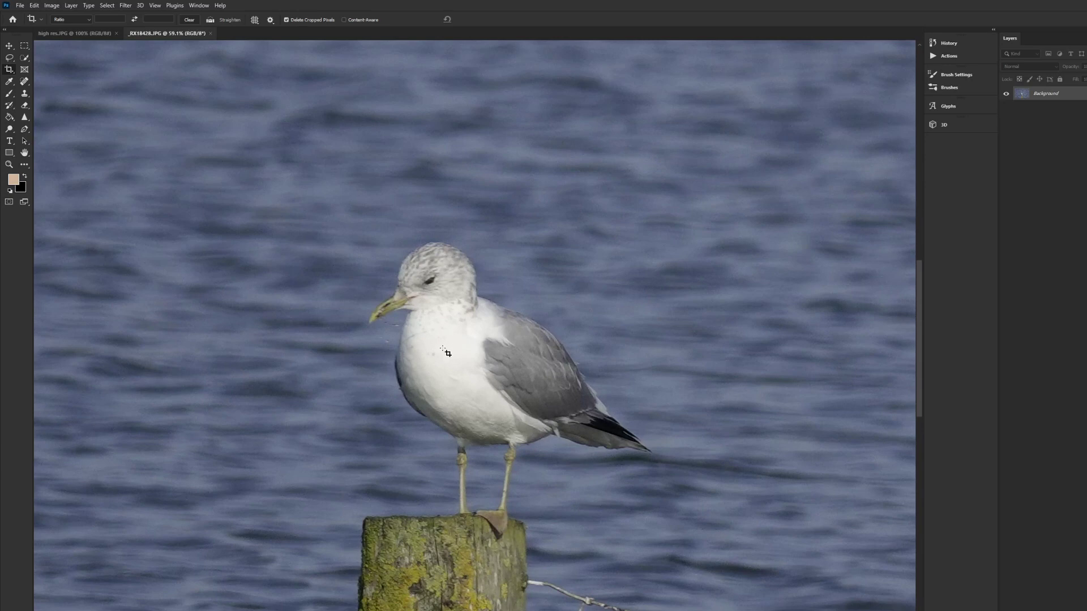
scroll(447, 353, "up", 3)
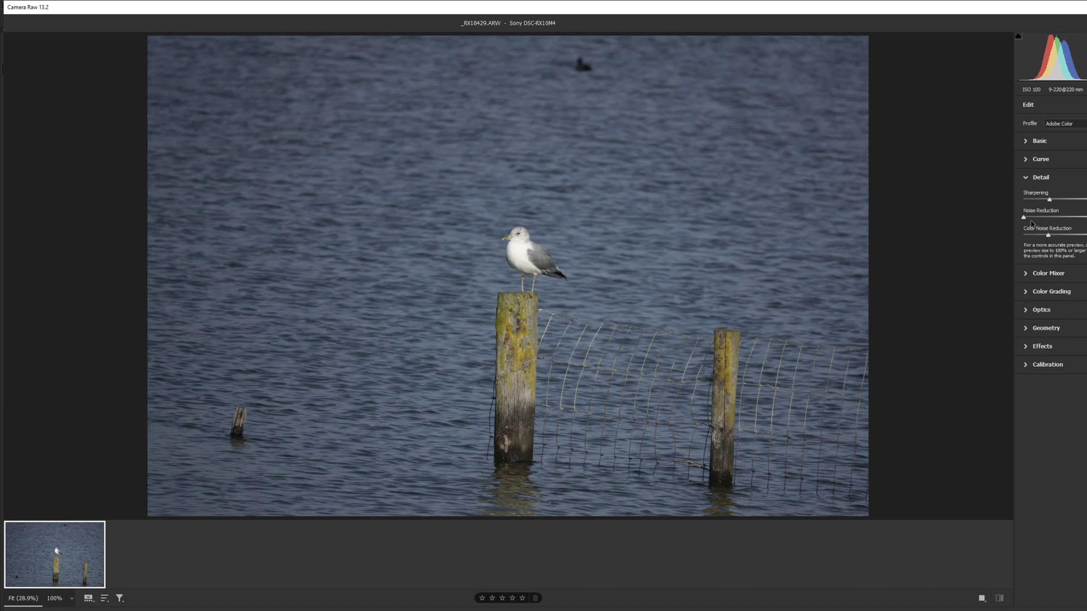
Nudge the Detail panel's Noise Reduction slightly above zero, then bring up the thumbnail's context menu
left_click_drag(1032, 218, 1043, 220)
mouse_move(85, 586)
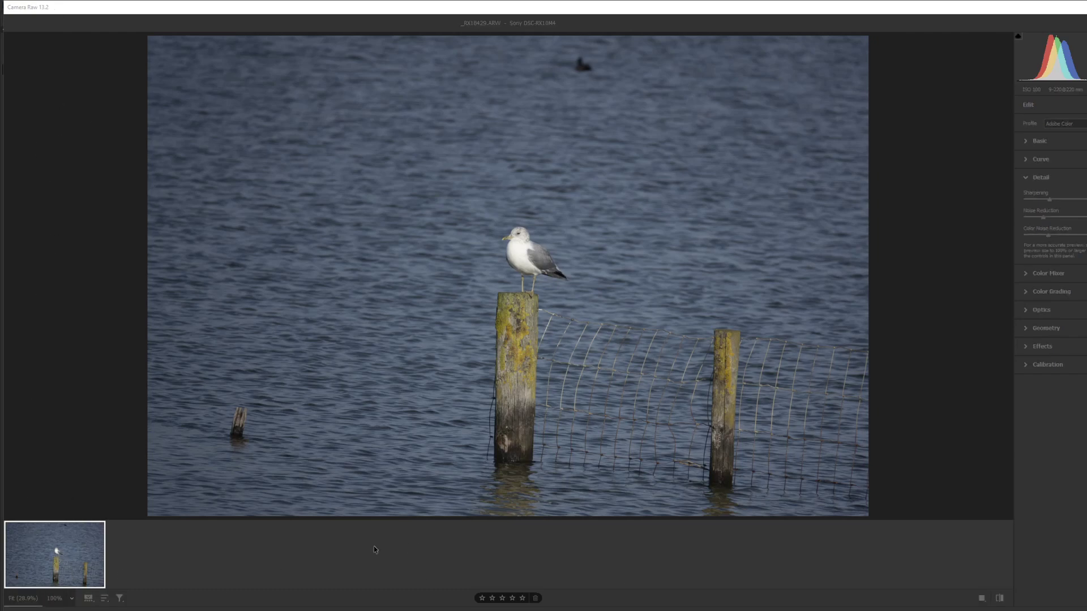
right_click(69, 553)
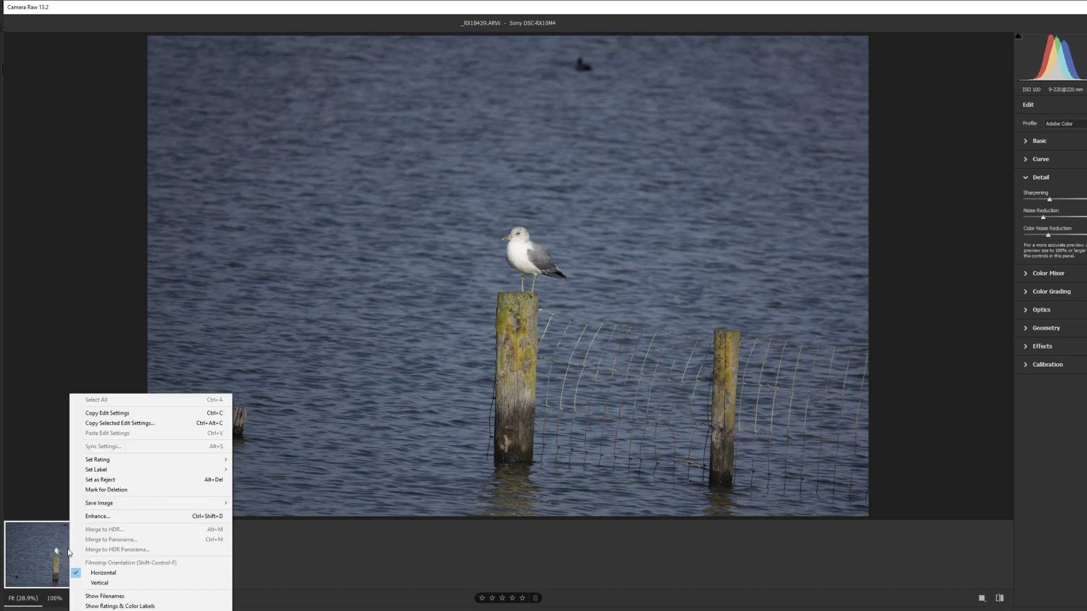
Enhance the gull raw with Super Resolution, checking the preview with and without it first
left_click(102, 518)
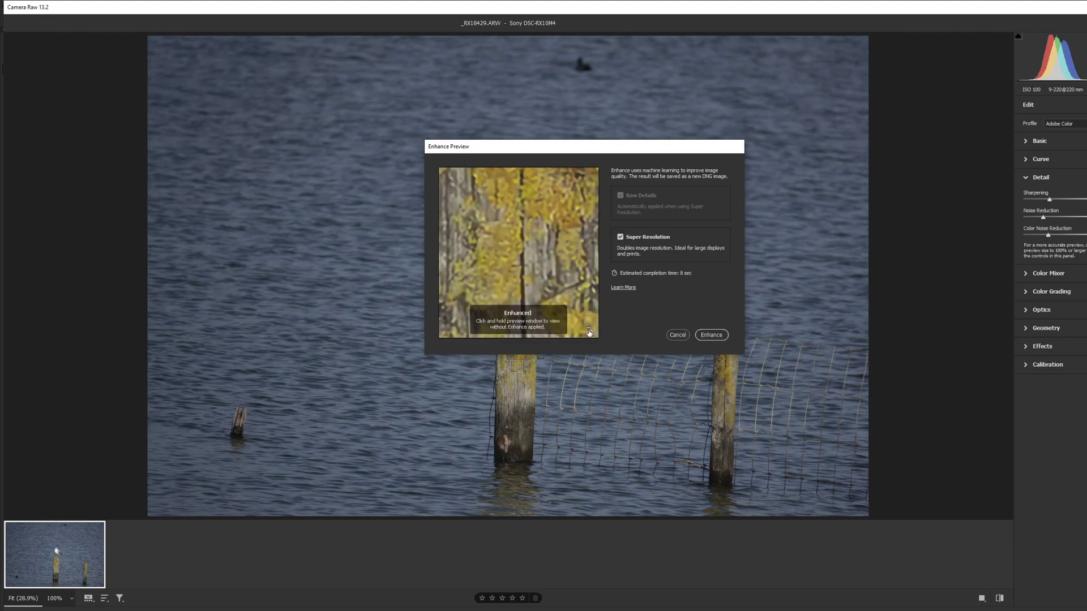
left_click(589, 330)
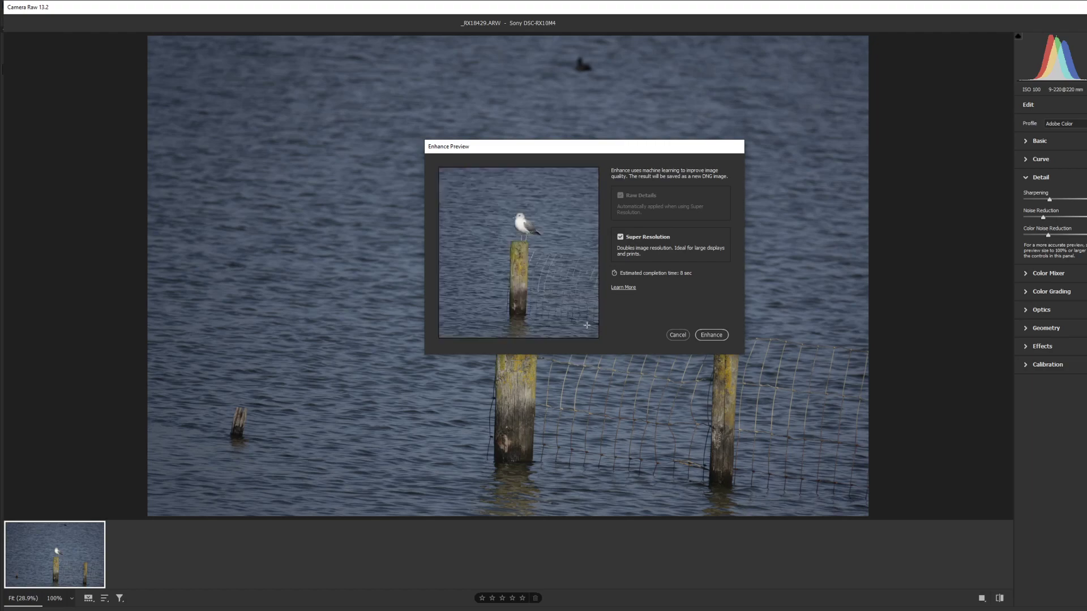
left_click_drag(508, 212, 447, 221)
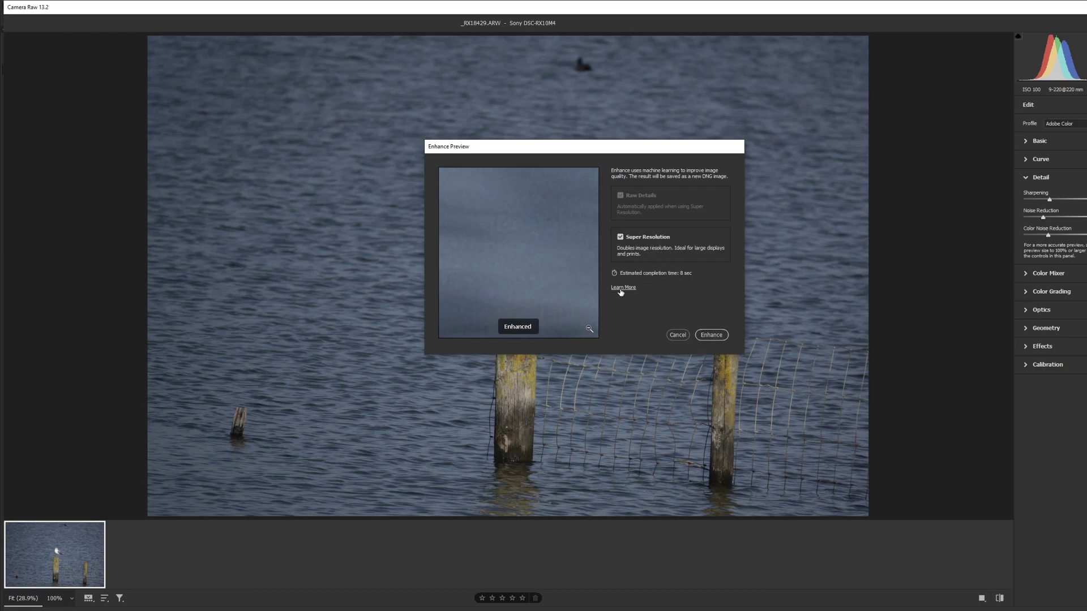
left_click(712, 334)
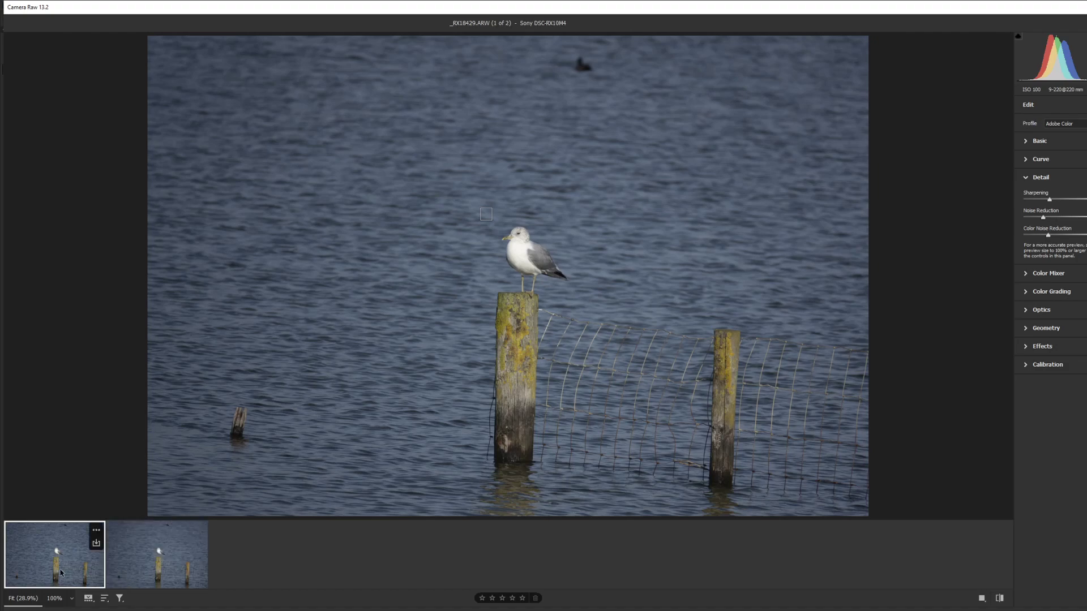
Select both _RX18429.ARW and _RX18429-Enhanced.dng in the filmstrip for opening in Photoshop
left_click(141, 567)
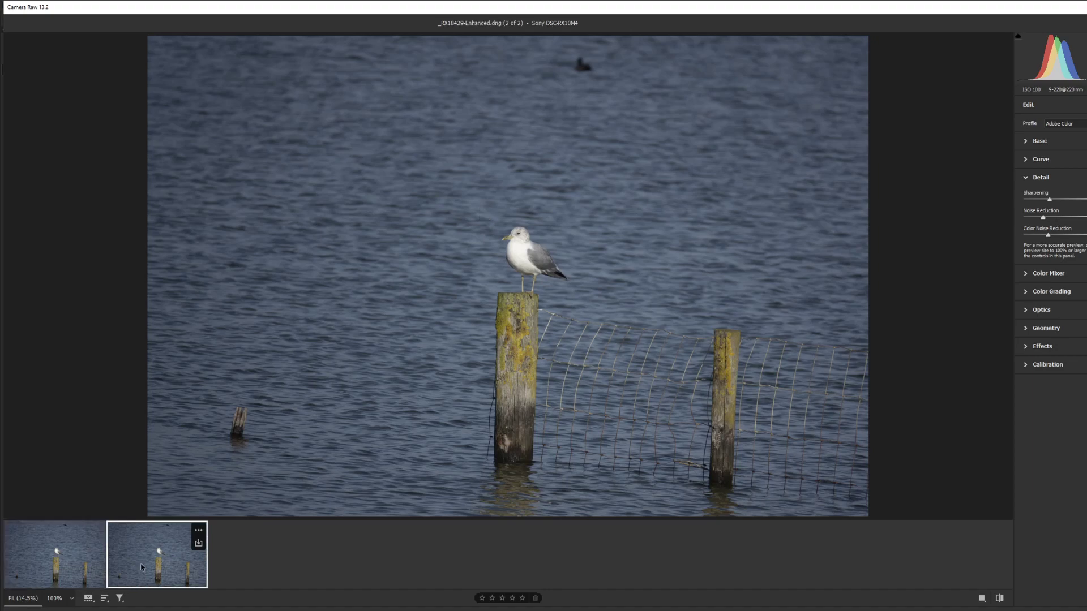
right_click(56, 569)
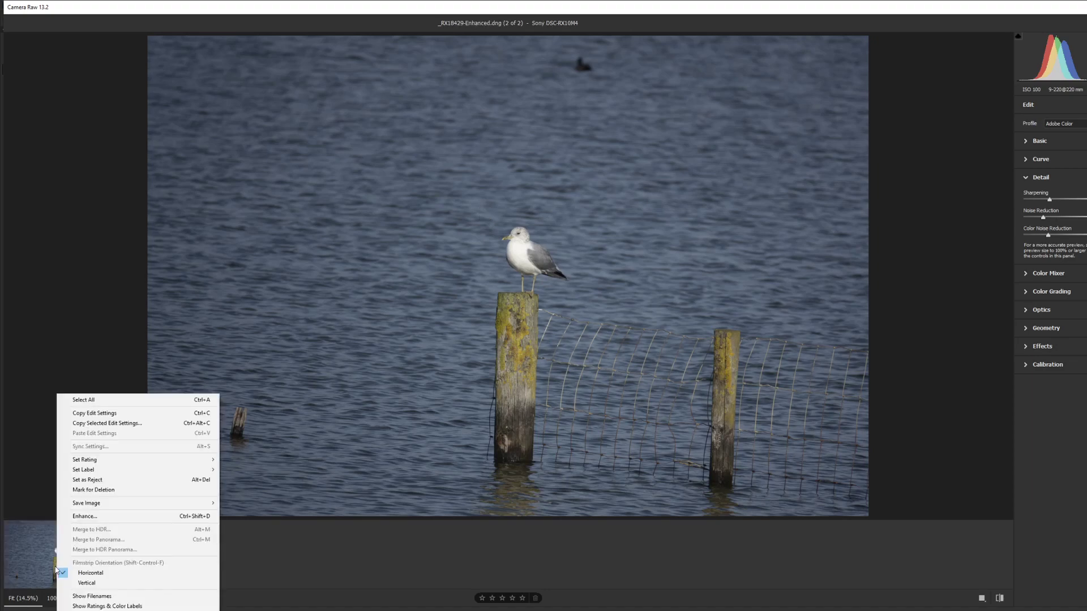
left_click(86, 396)
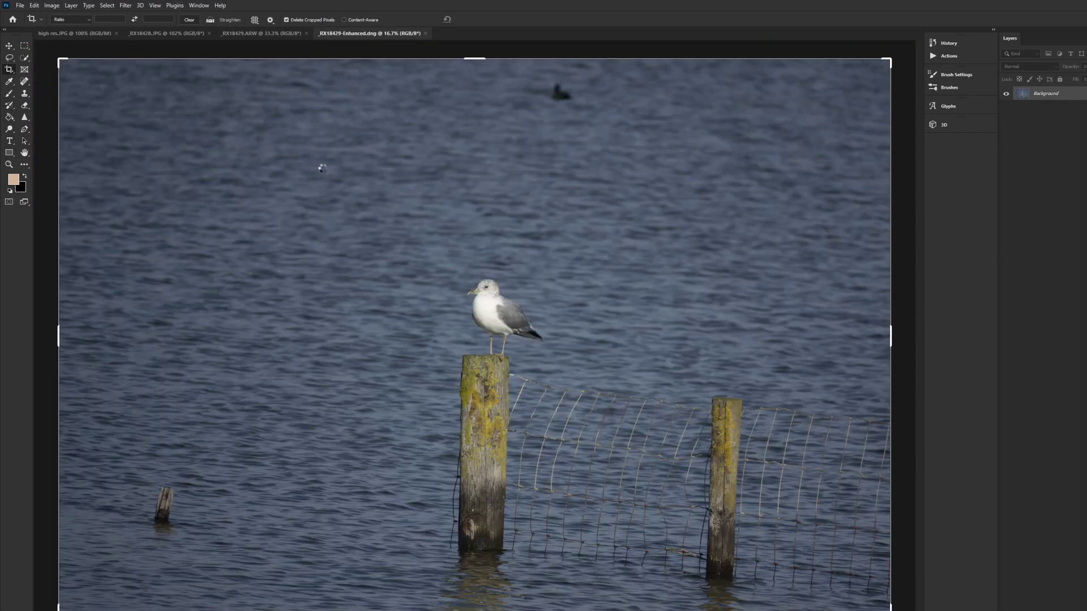
Check the _RX18429.ARW image size (5463×3642 px) and close the dialog unchanged
left_click(256, 33)
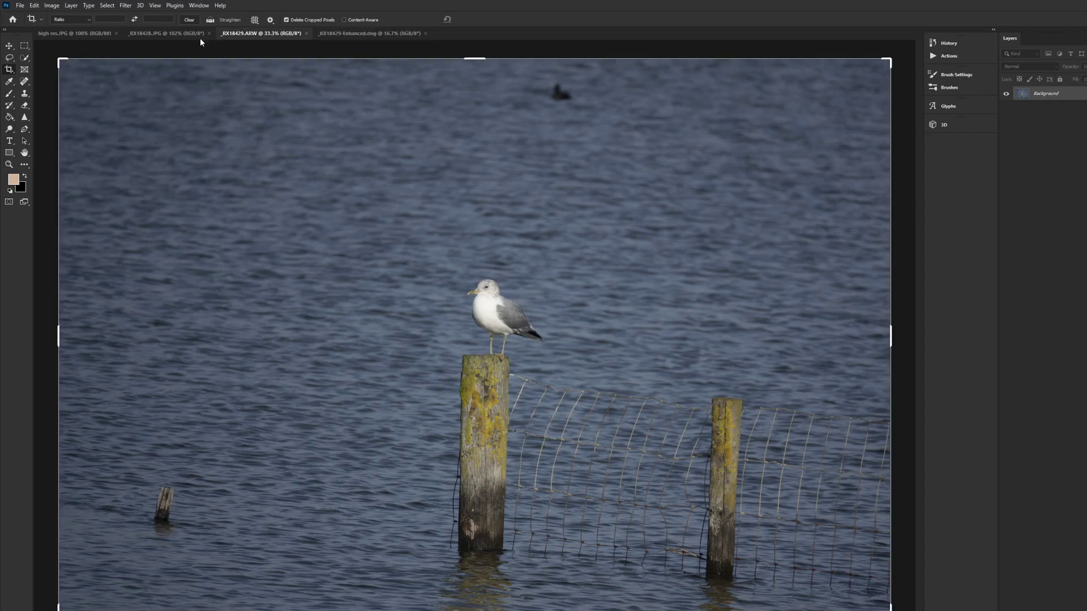
left_click(52, 5)
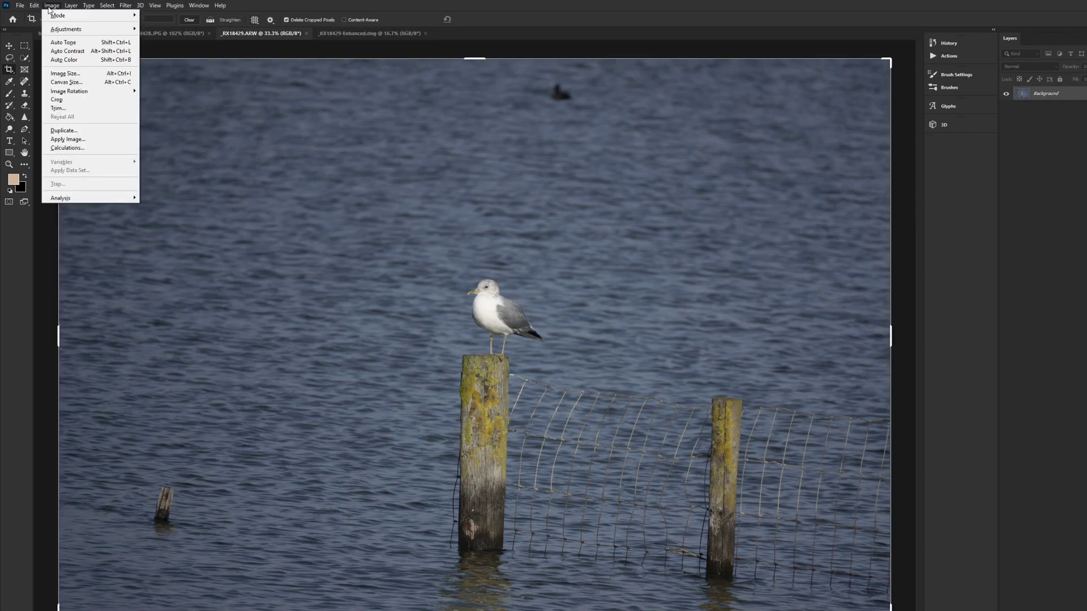
left_click(78, 76)
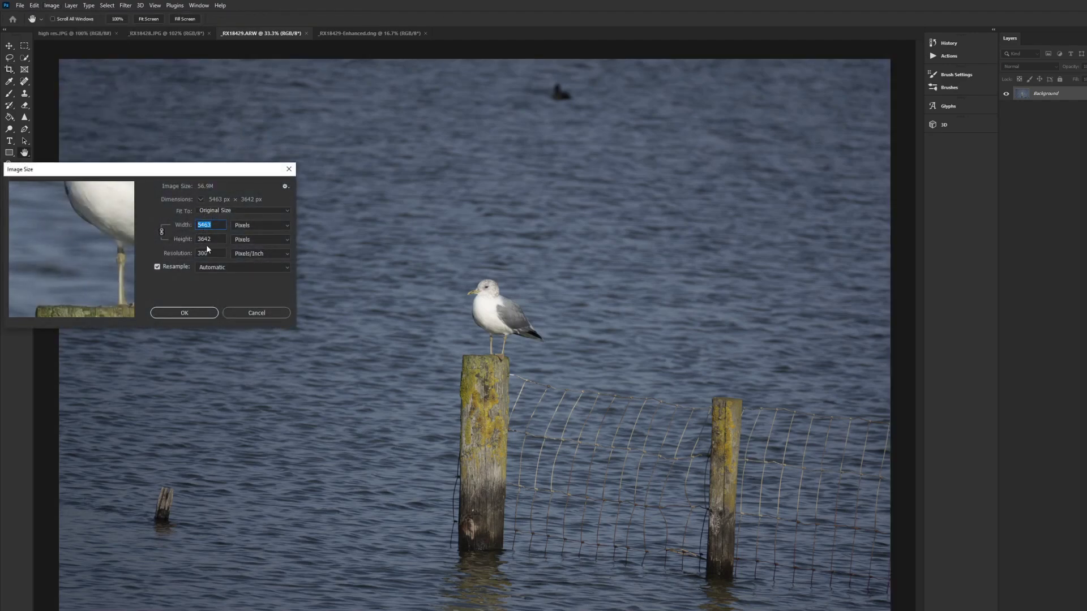
left_click(288, 169)
key("c")
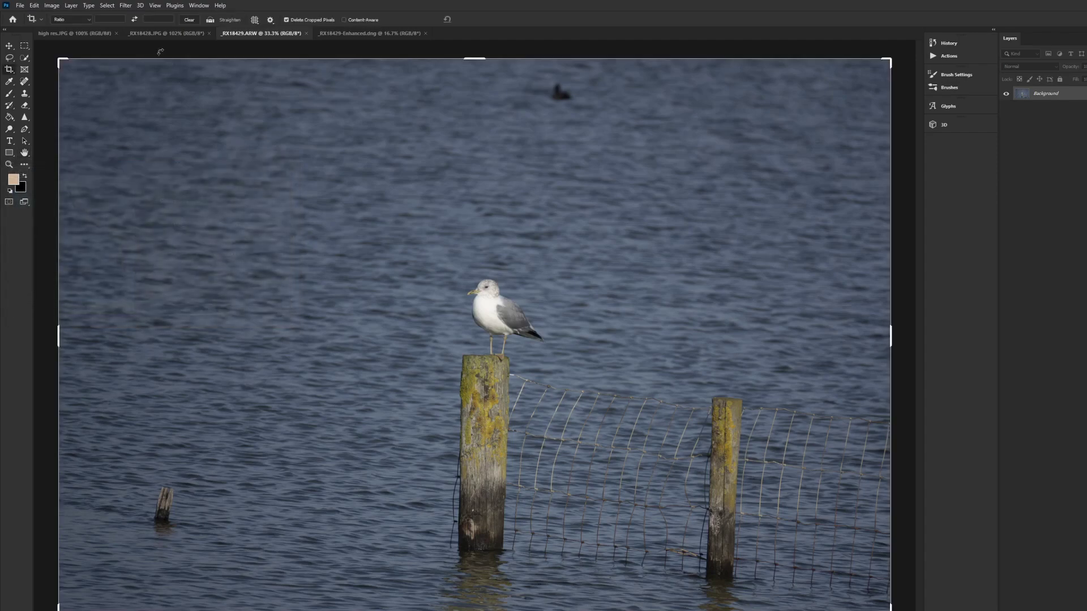
Check the _RX18429-Enhanced.dng image size (10926×7284 px) and close the dialog unchanged
left_click(359, 35)
left_click(52, 5)
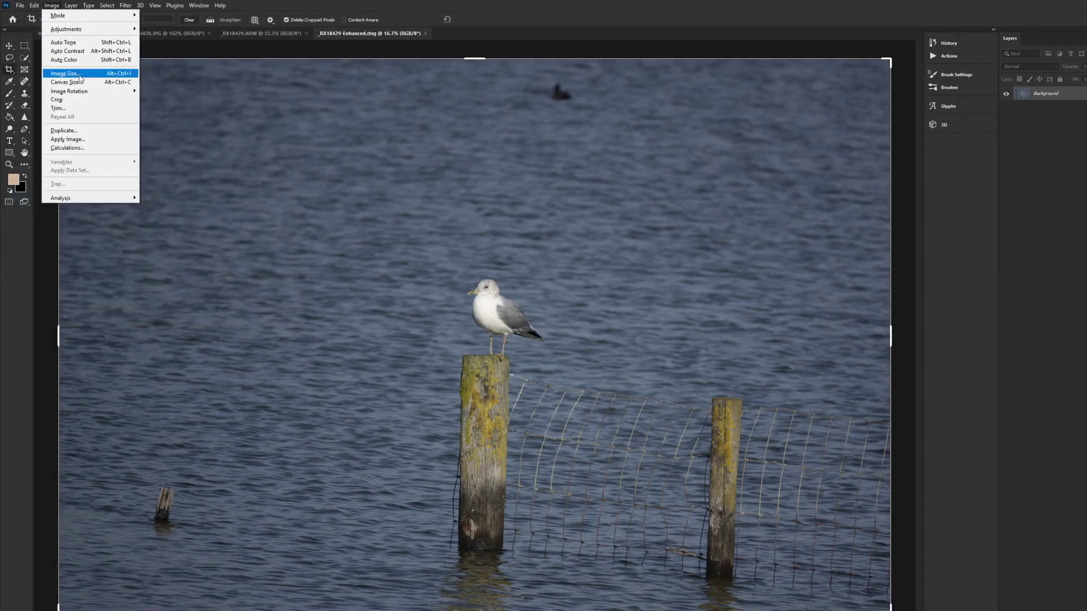
left_click(54, 71)
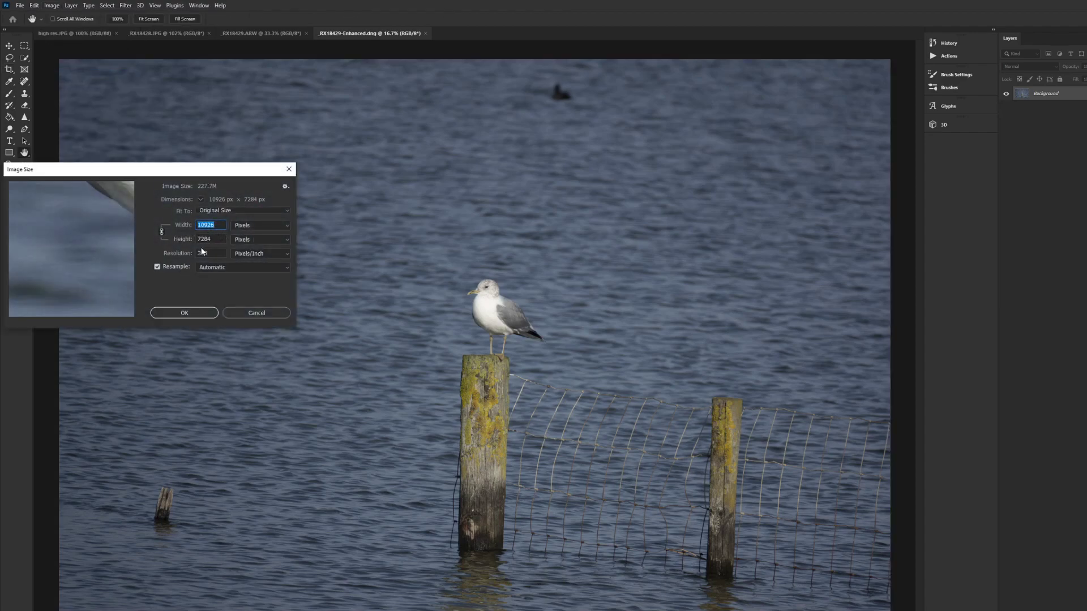
left_click(239, 317)
key("c")
Check the _RX18428.JPG image size (5472×3648 px) and close the dialog unchanged
left_click(185, 34)
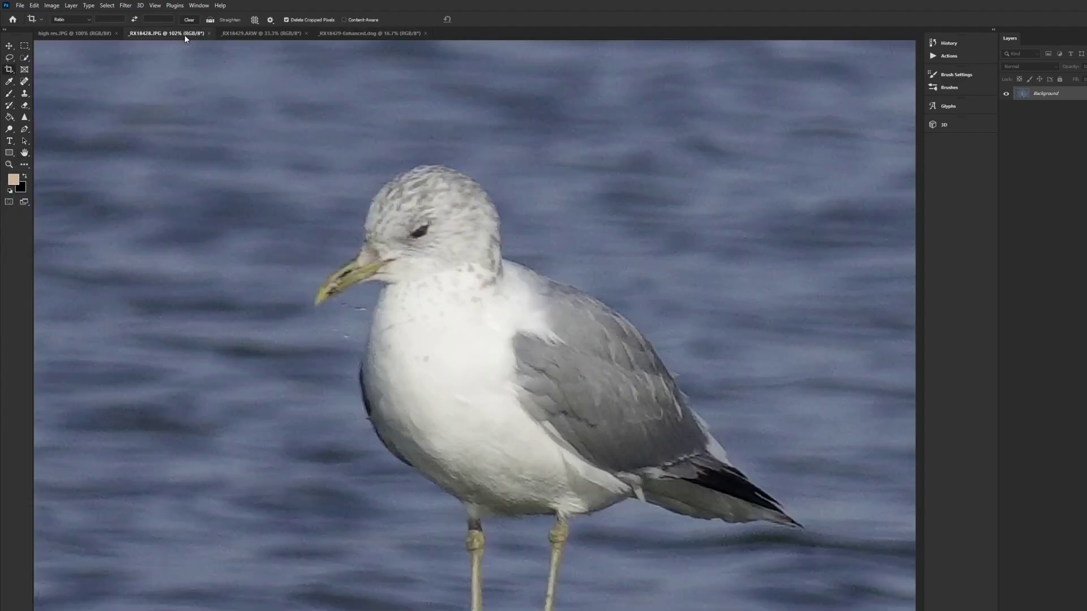
left_click(54, 6)
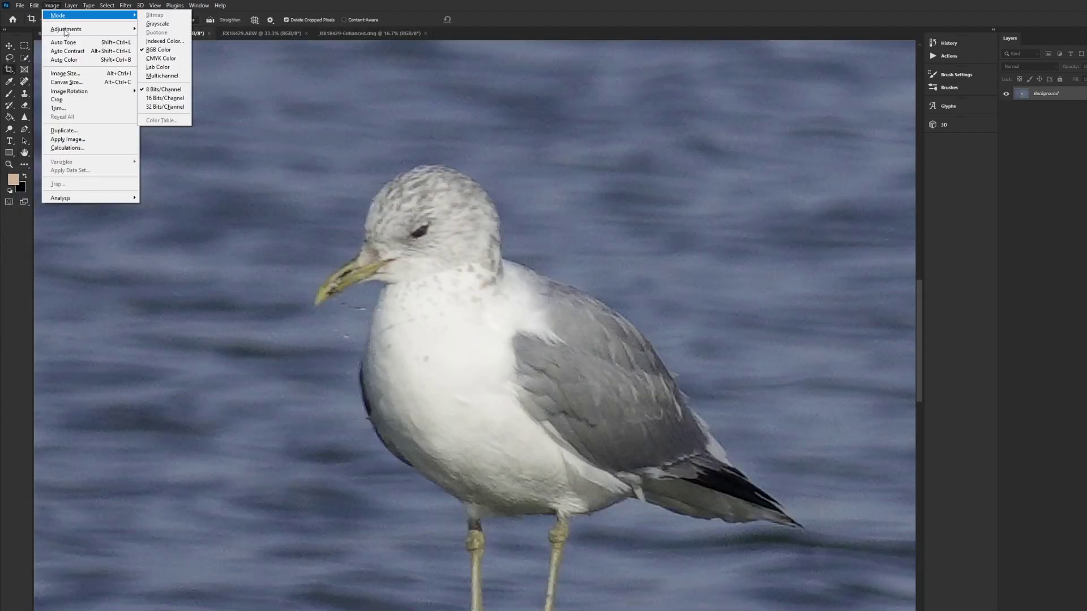
left_click(66, 73)
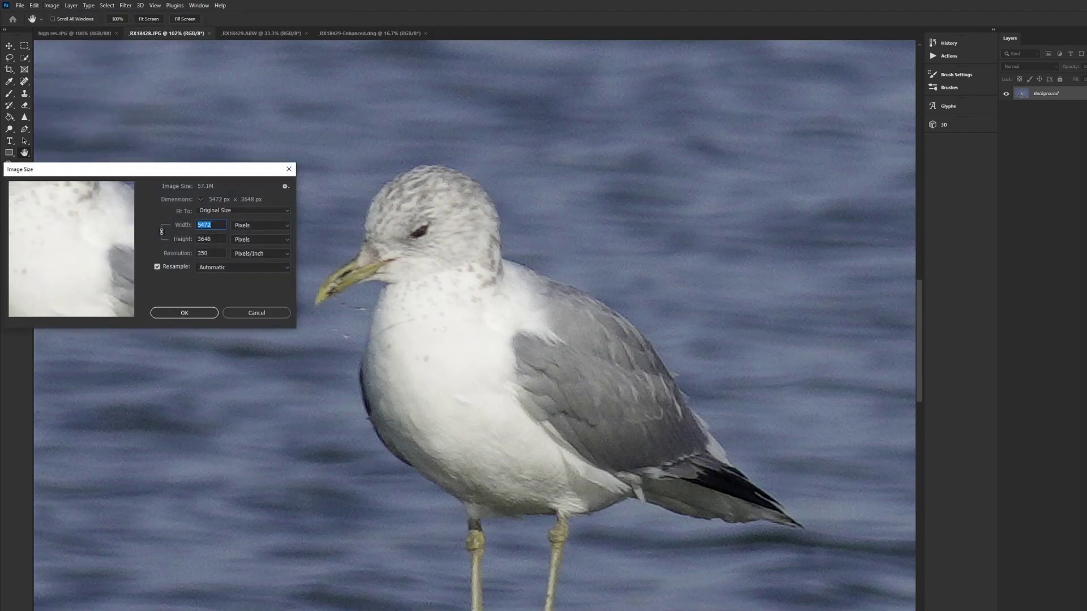
left_click(289, 169)
key("c")
scroll(465, 316, "down", 1)
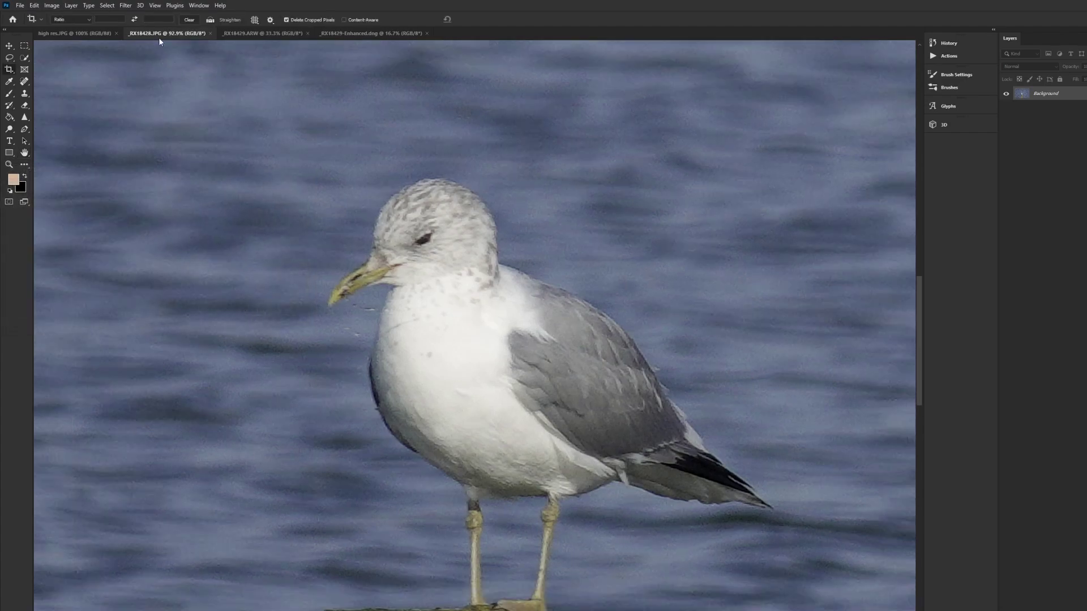
View the JPEG, raw ARW and Enhanced DNG gull photos each at 100%
left_click(155, 7)
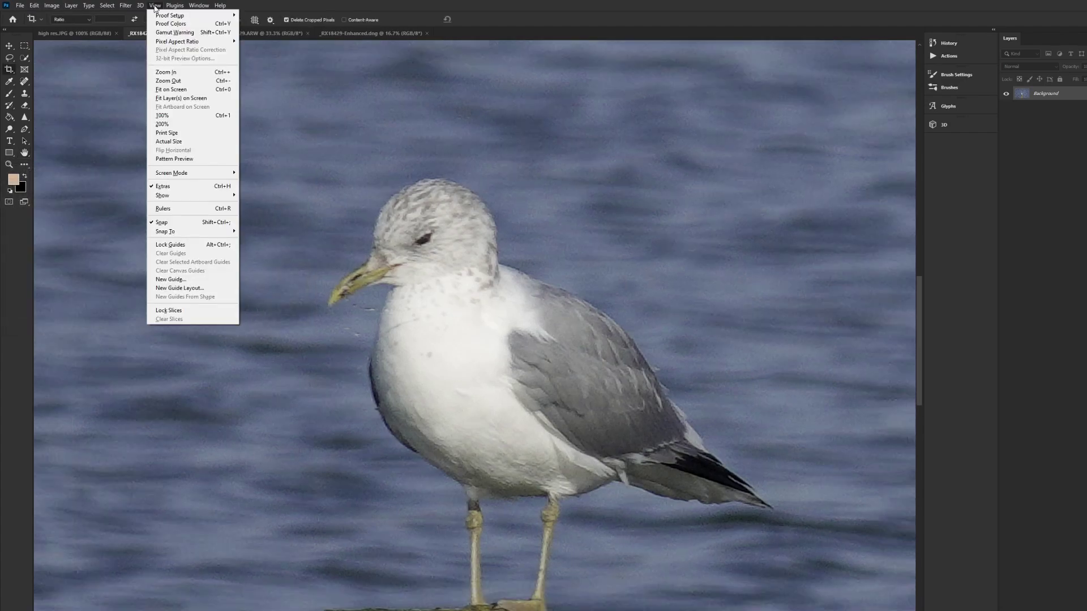
left_click(164, 115)
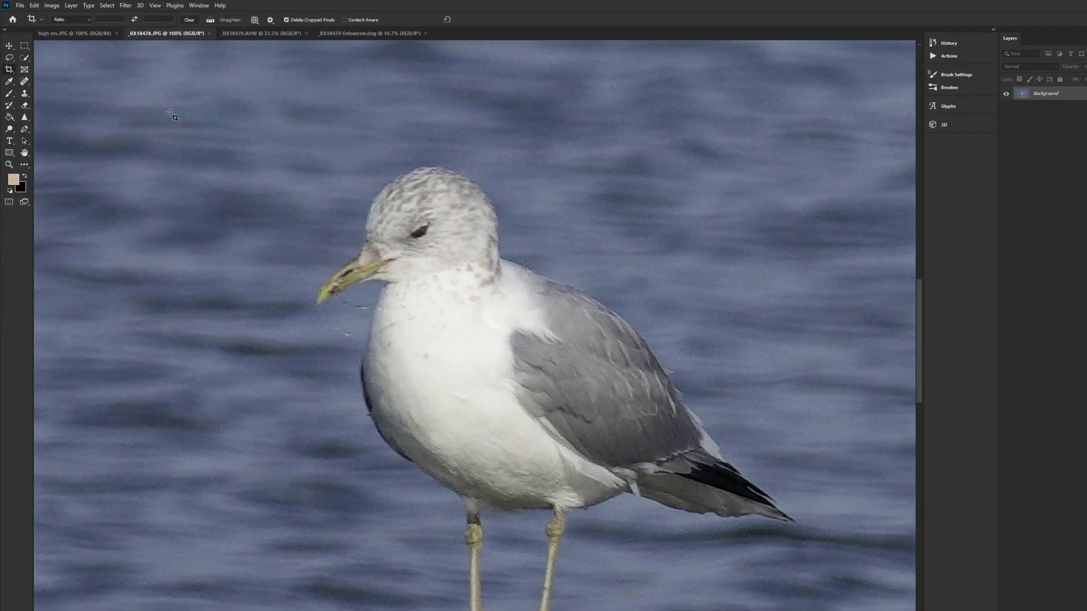
left_click(254, 33)
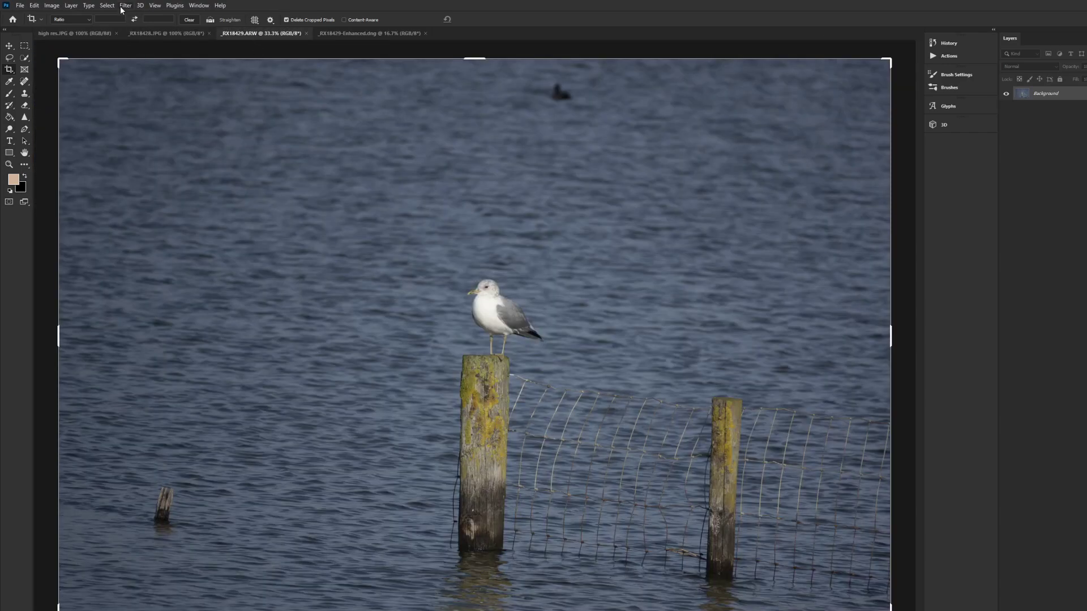
left_click(155, 5)
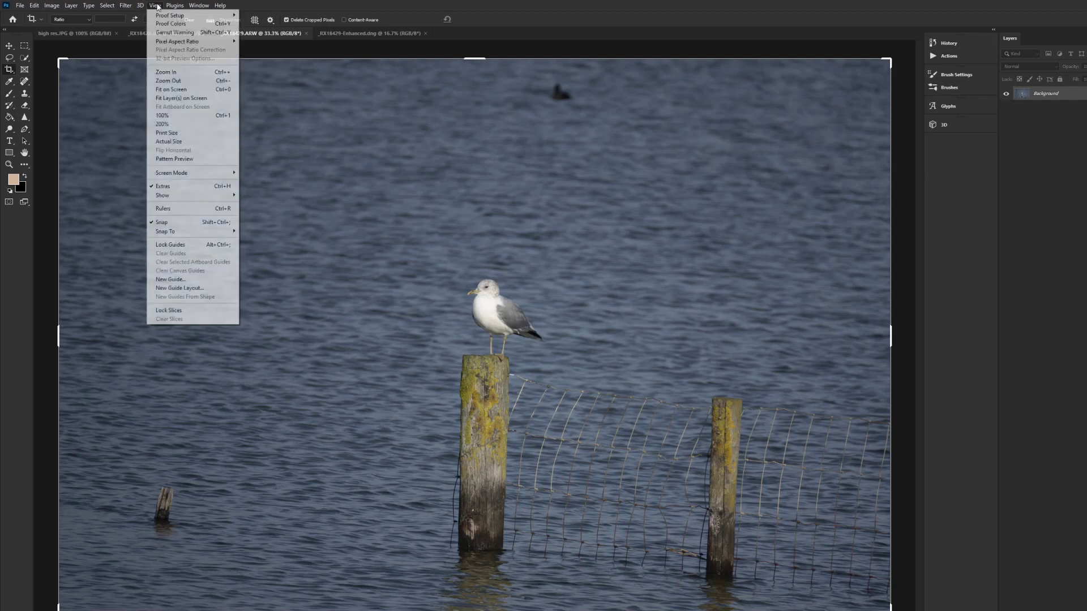
left_click(177, 116)
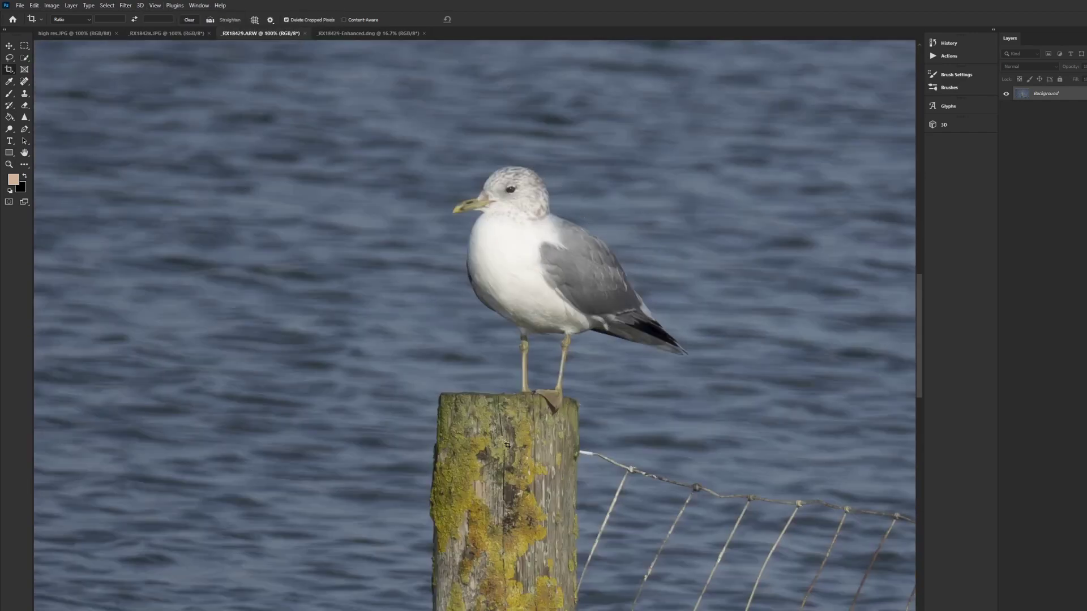
left_click(336, 35)
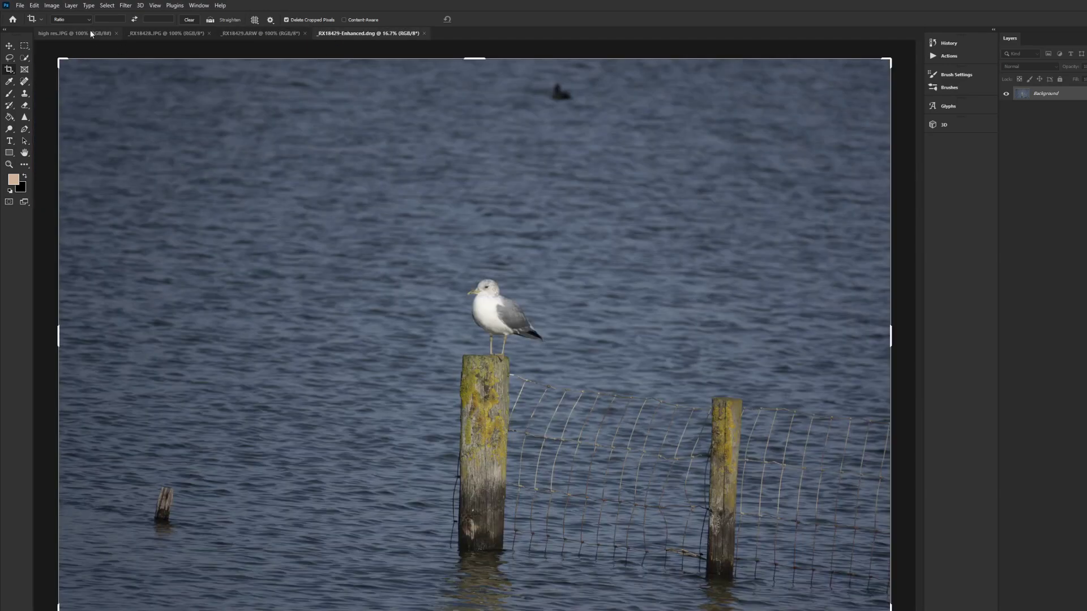
left_click(156, 6)
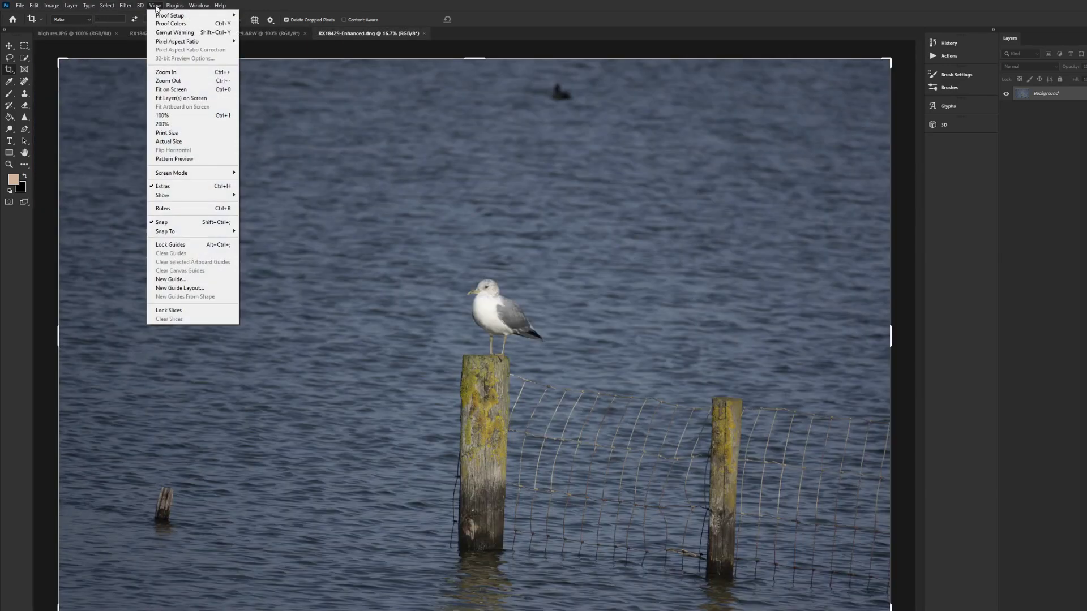
left_click(164, 116)
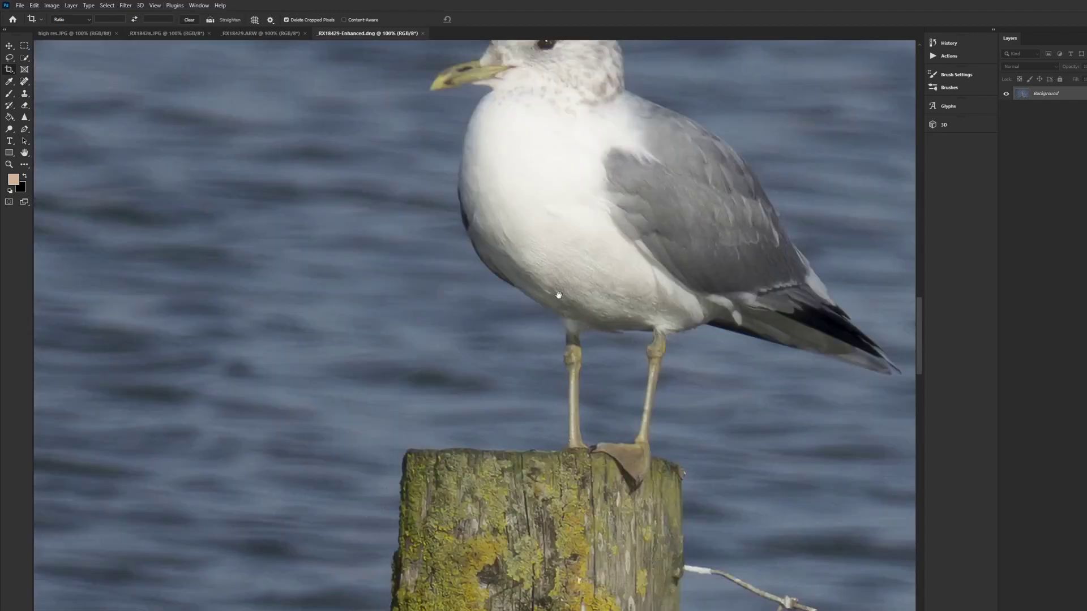
Compare the gull's head across DNG, ARW and JPEG, then close the ARW without saving
left_click_drag(558, 295, 452, 401)
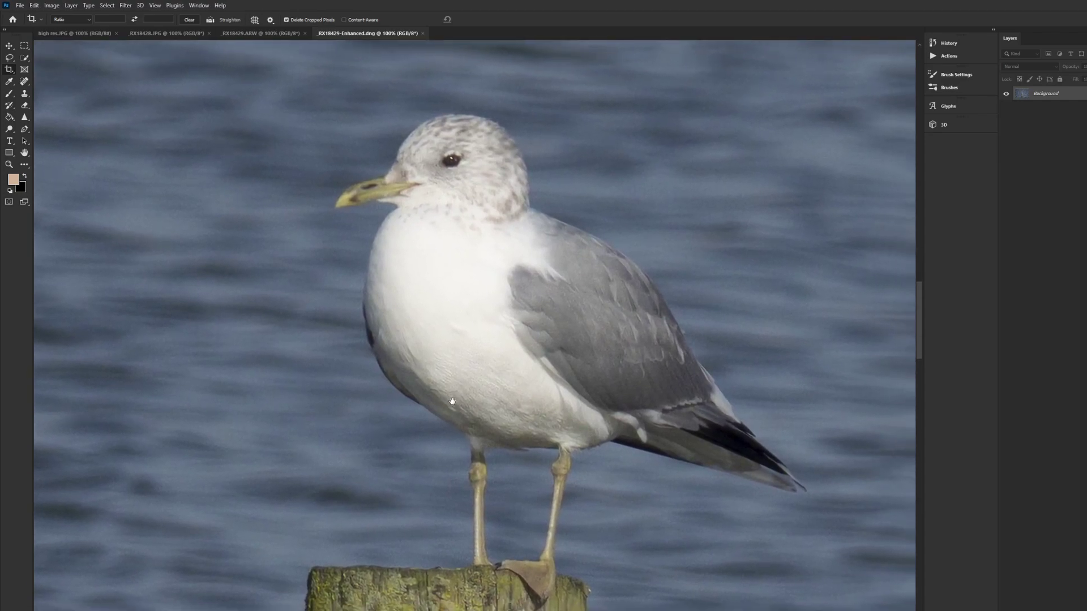
left_click(255, 34)
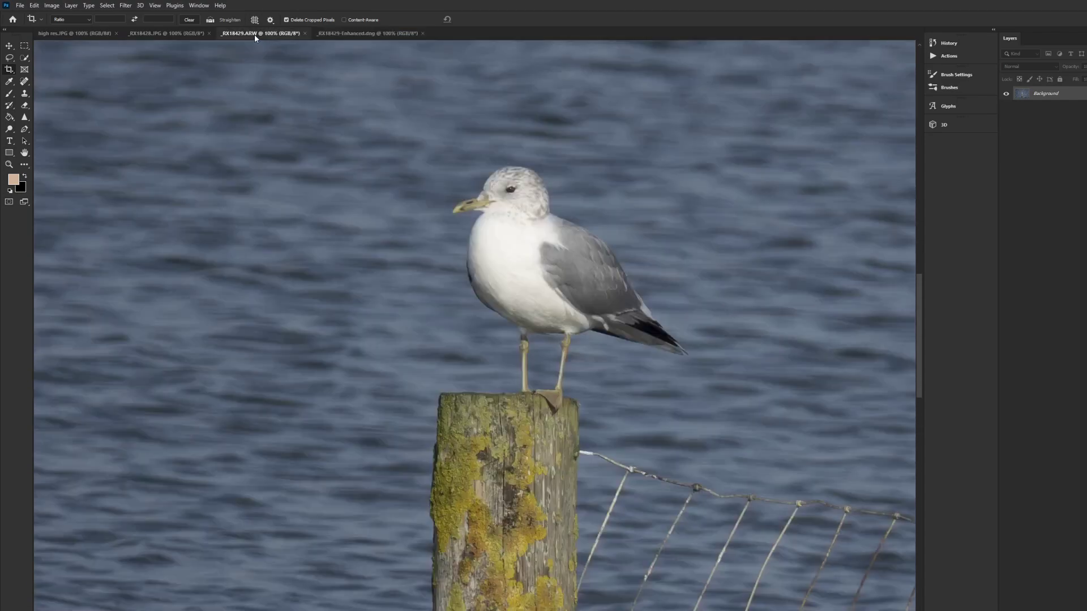
left_click(359, 35)
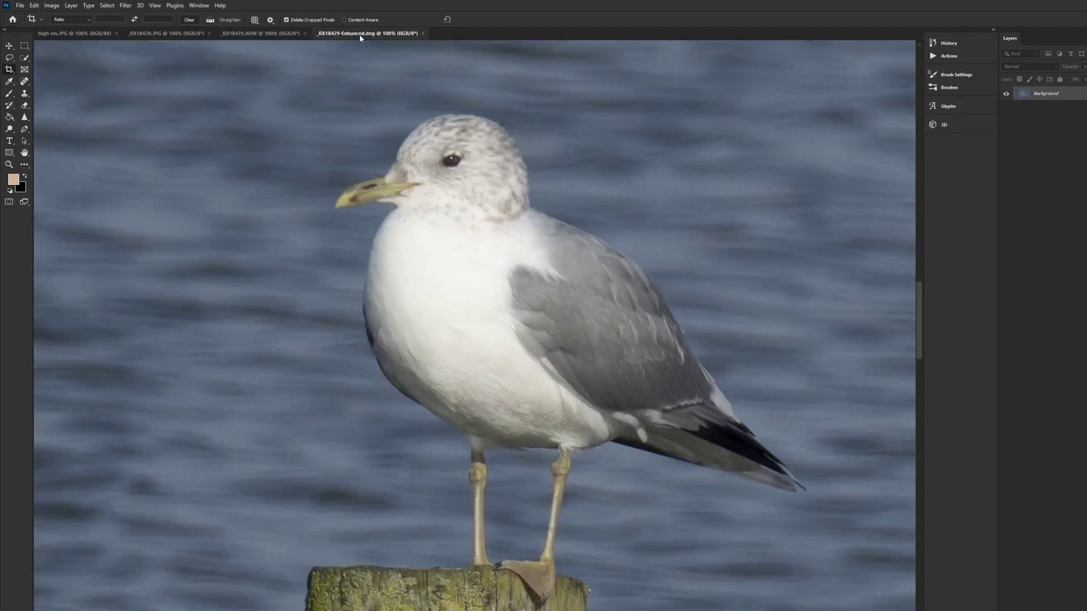
left_click(275, 32)
left_click(175, 34)
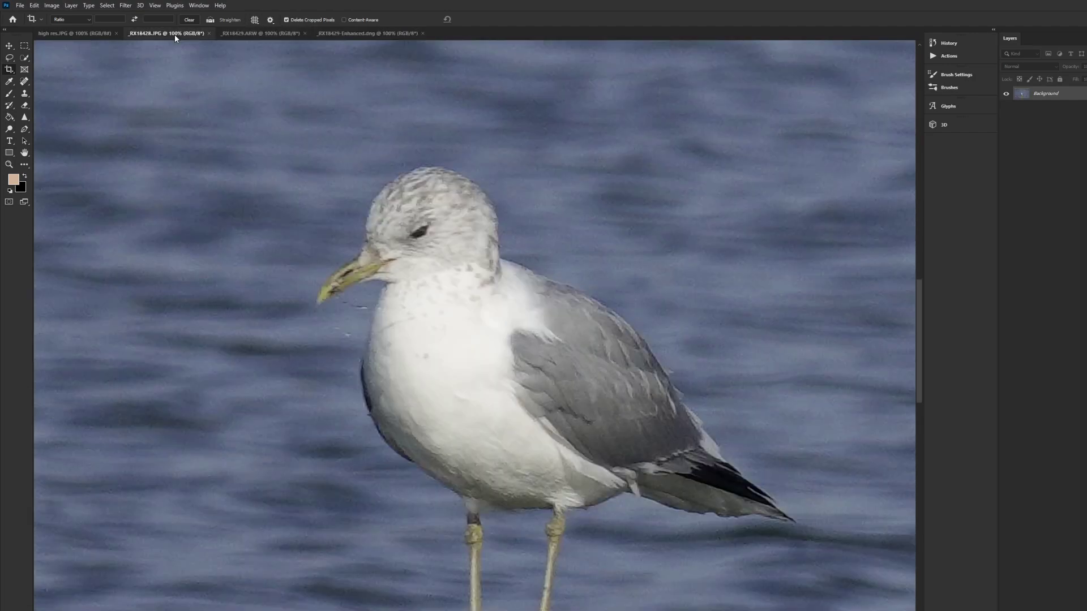
left_click(274, 34)
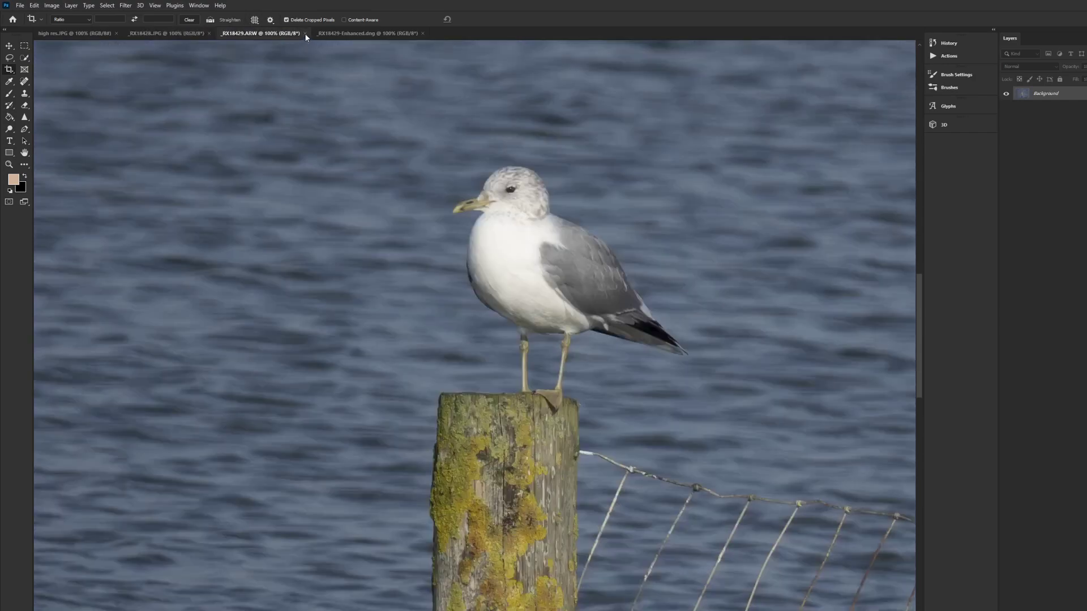
left_click(306, 34)
left_click(578, 236)
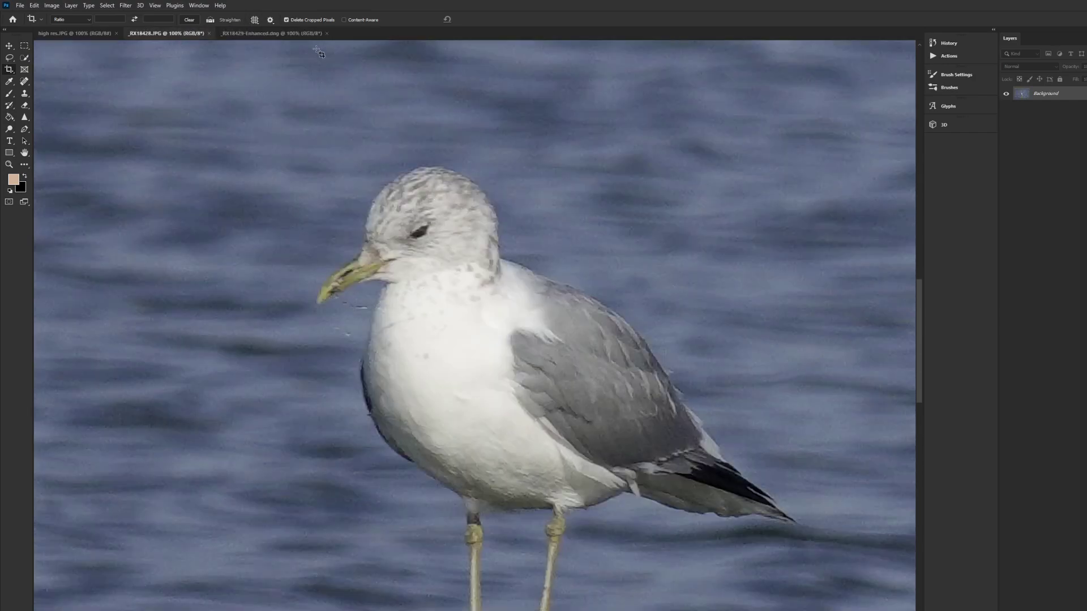
Flip between the Enhanced DNG and _RX18428.JPG at 100%, ending on the DNG
left_click(277, 35)
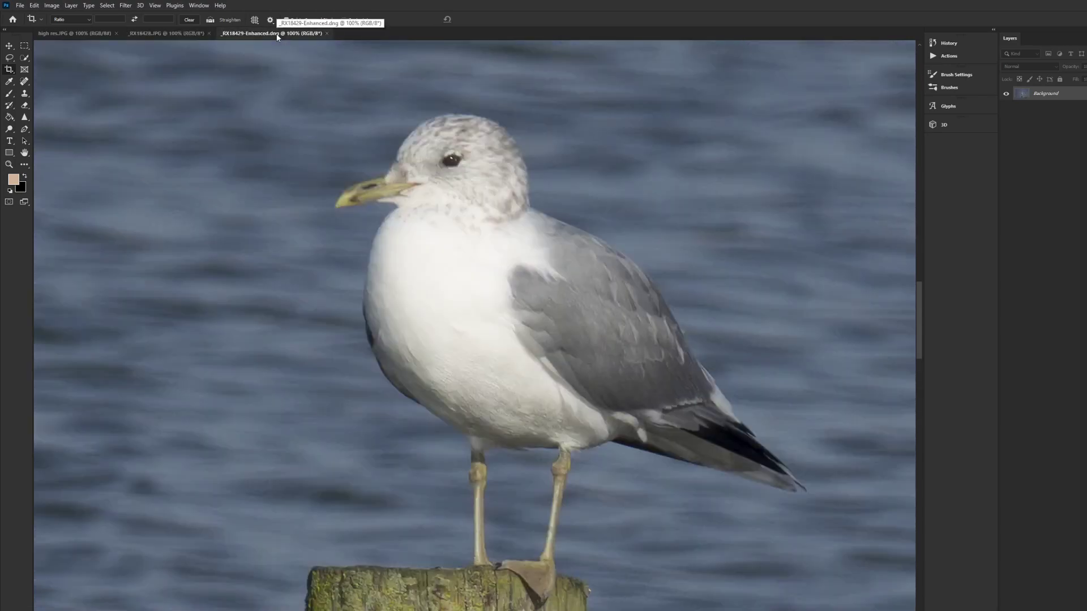
left_click(180, 34)
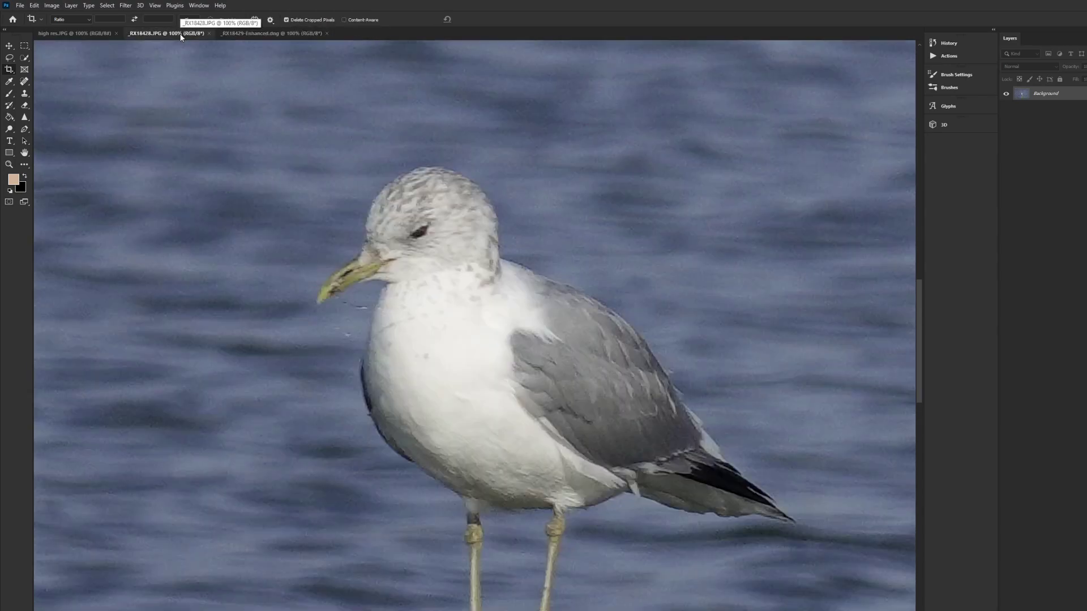
left_click(257, 35)
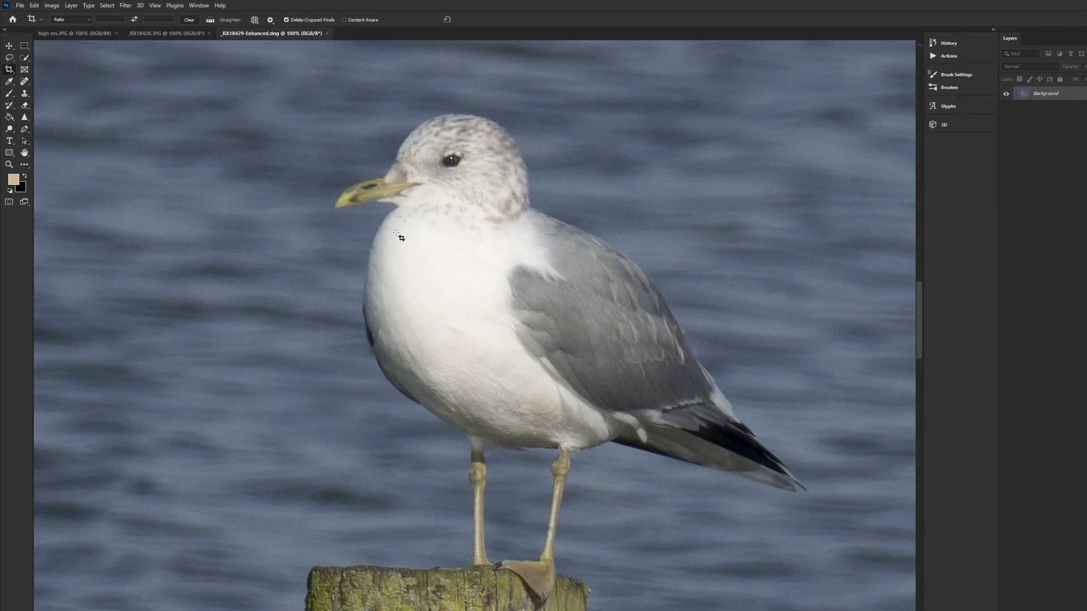
scroll(399, 237, "down", 3)
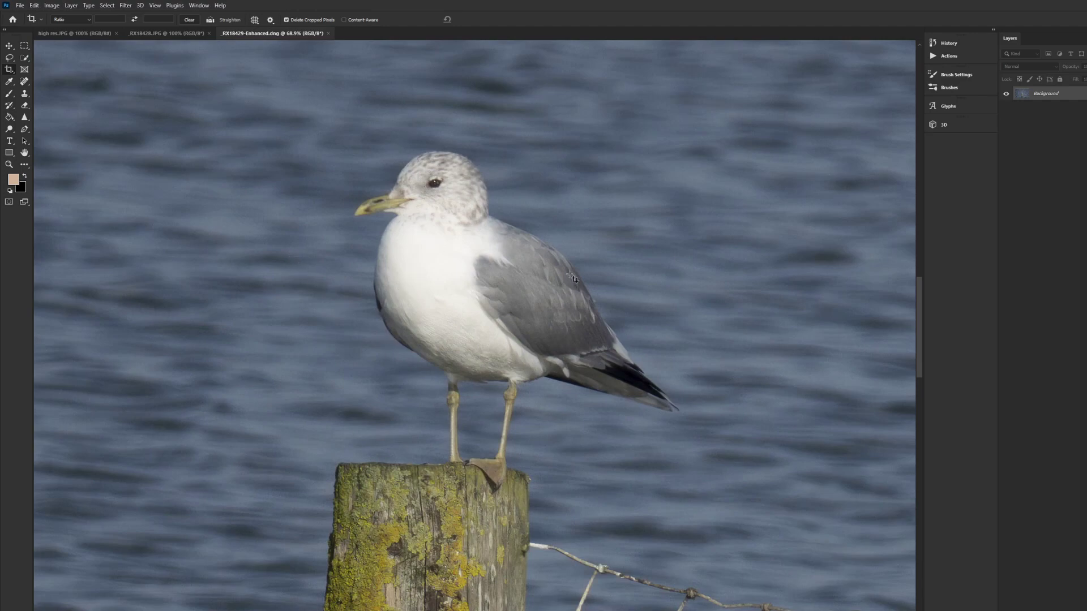
left_click(165, 33)
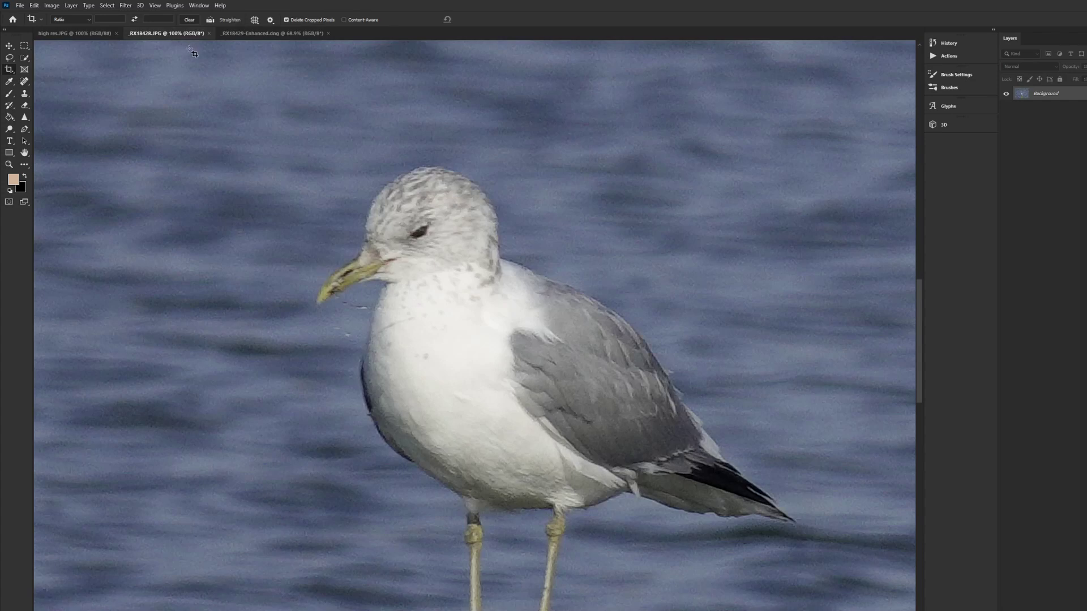
scroll(497, 410, "down", 6)
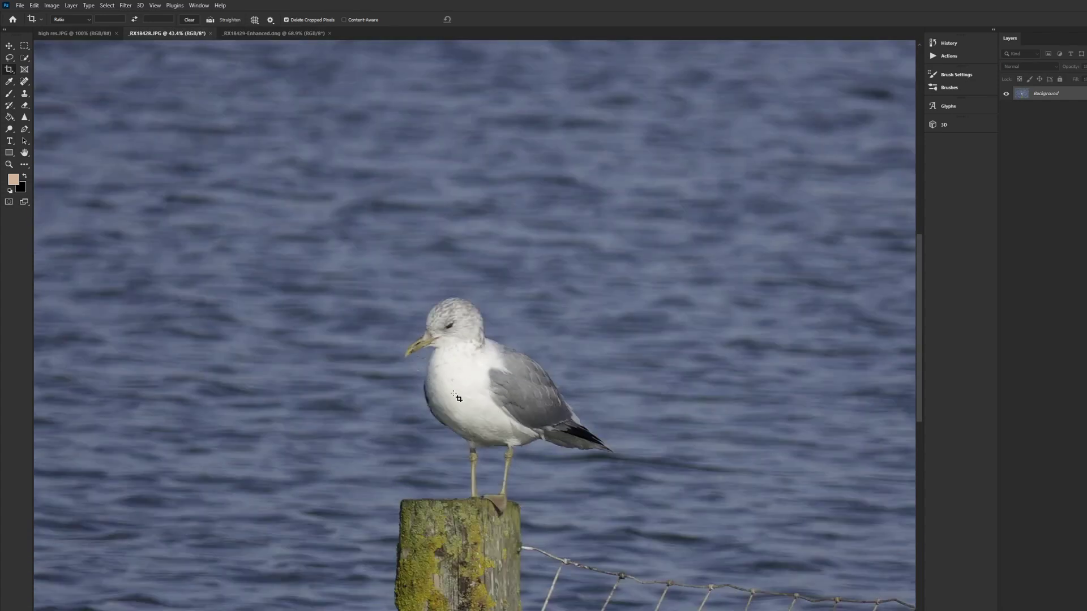
scroll(439, 390, "up", 4)
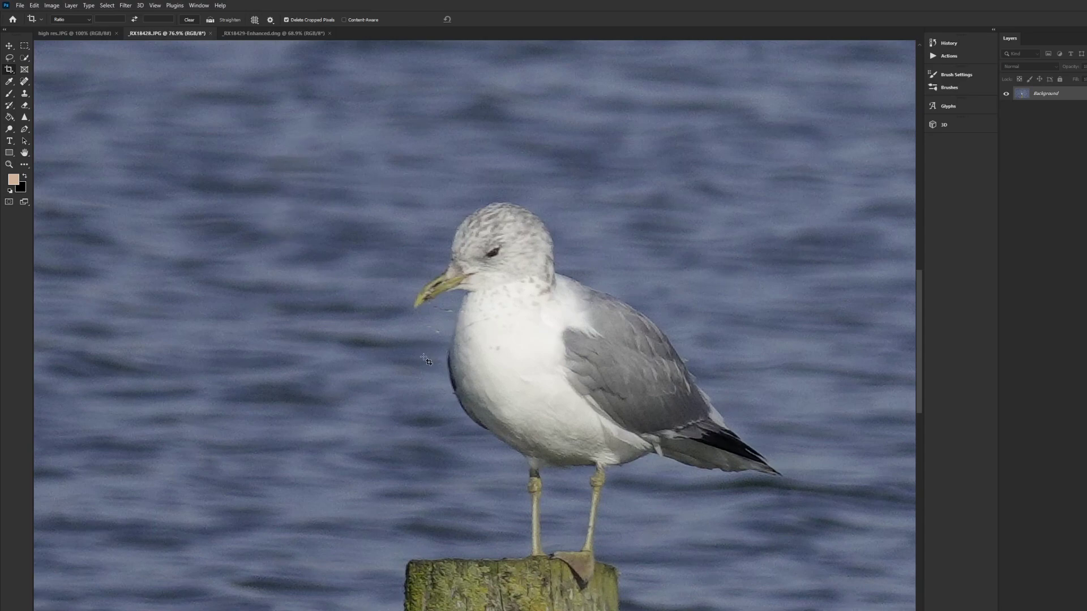
scroll(413, 363, "down", 2)
scroll(412, 363, "down", 3)
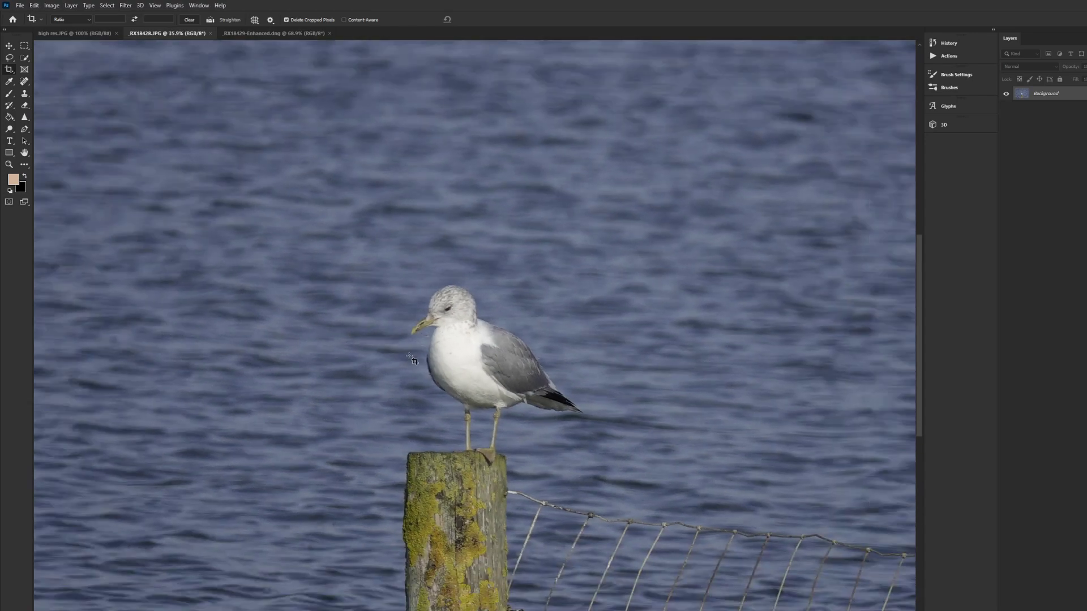
left_click(272, 34)
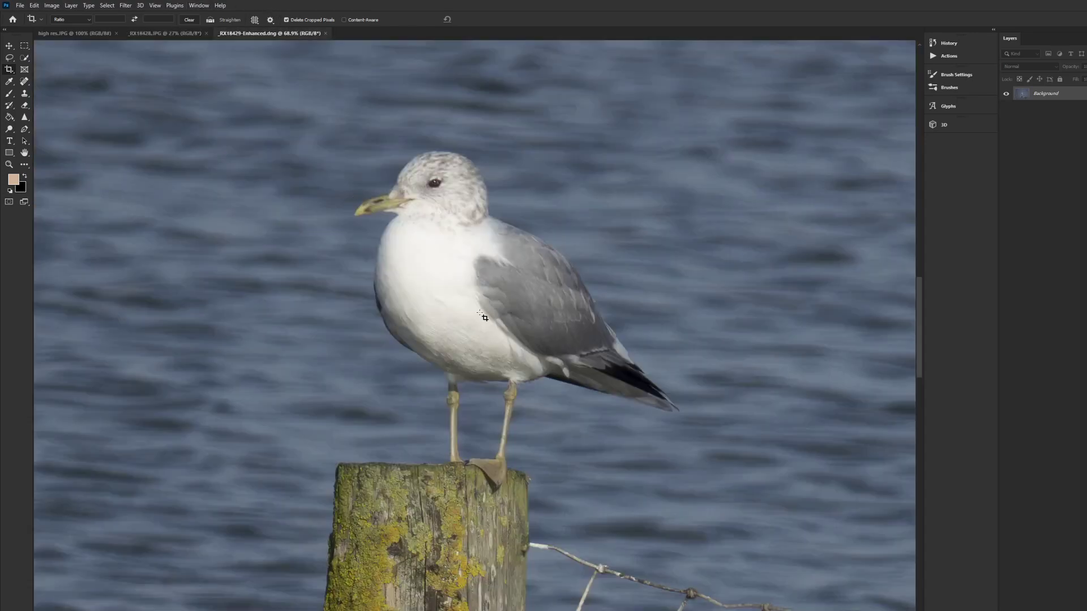
Toggle between _RX18428.JPG and the Enhanced DNG, ending on the DNG zoomed in on the gull
scroll(480, 319, "down", 5)
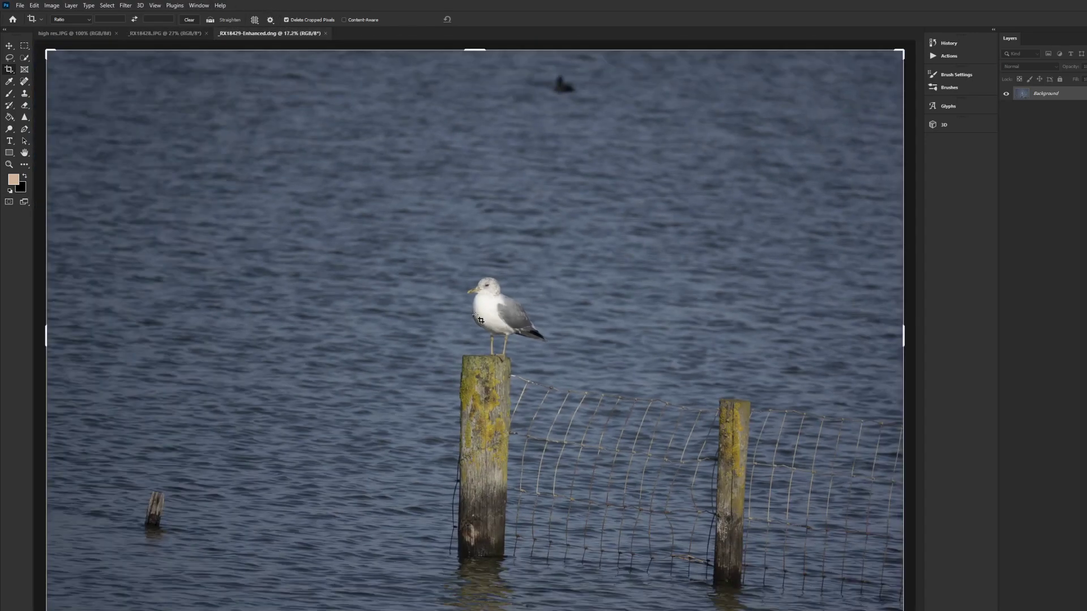
left_click(168, 33)
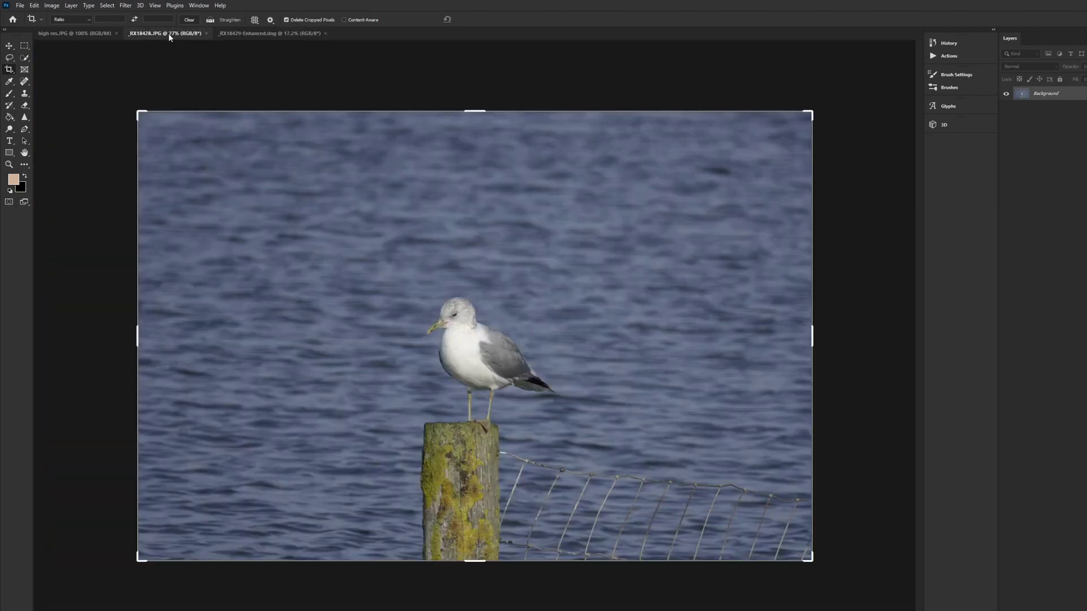
left_click(249, 32)
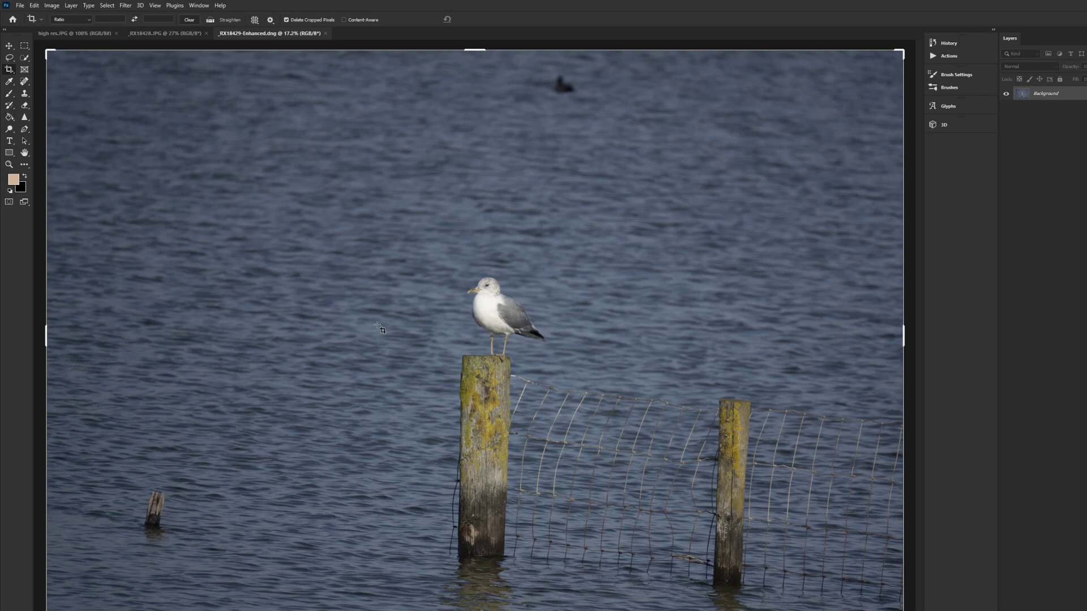
left_click(163, 31)
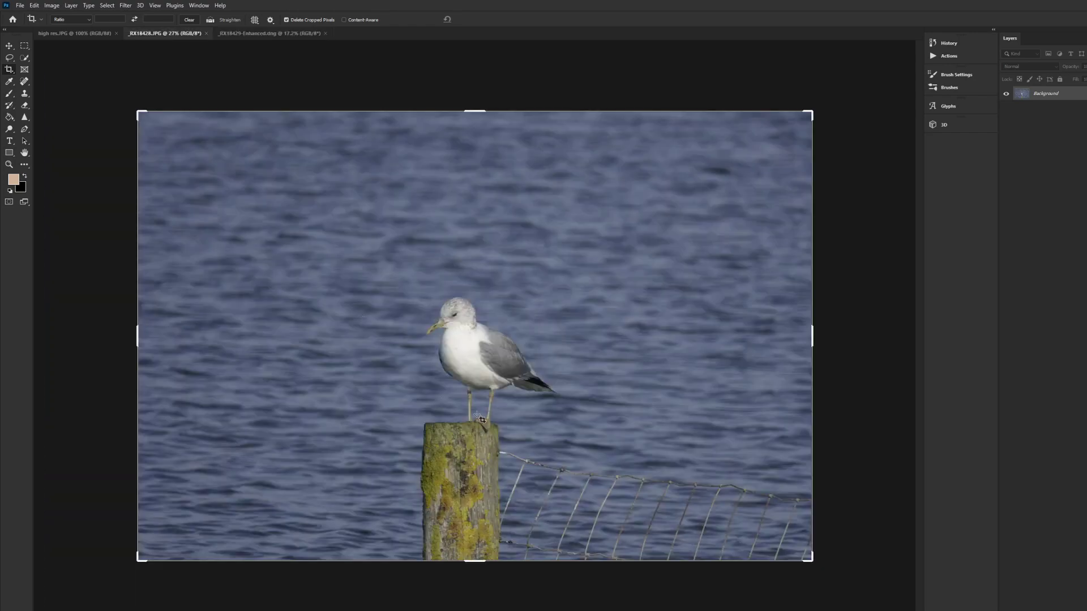
left_click(263, 34)
scroll(483, 279, "up", 3)
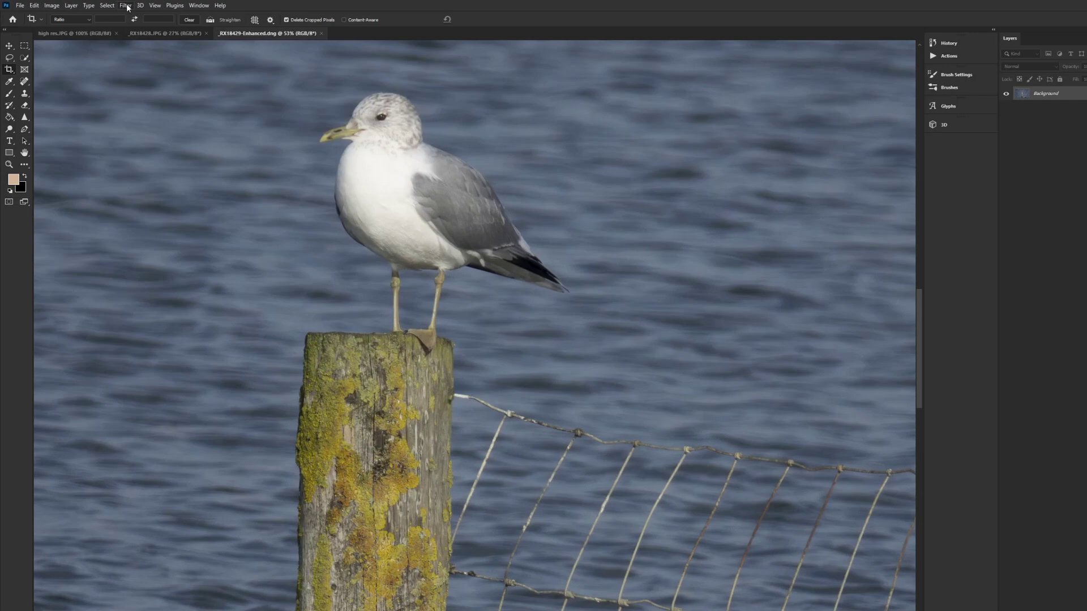
View the Enhanced DNG at 200% and pan up to the gull's head
left_click(155, 5)
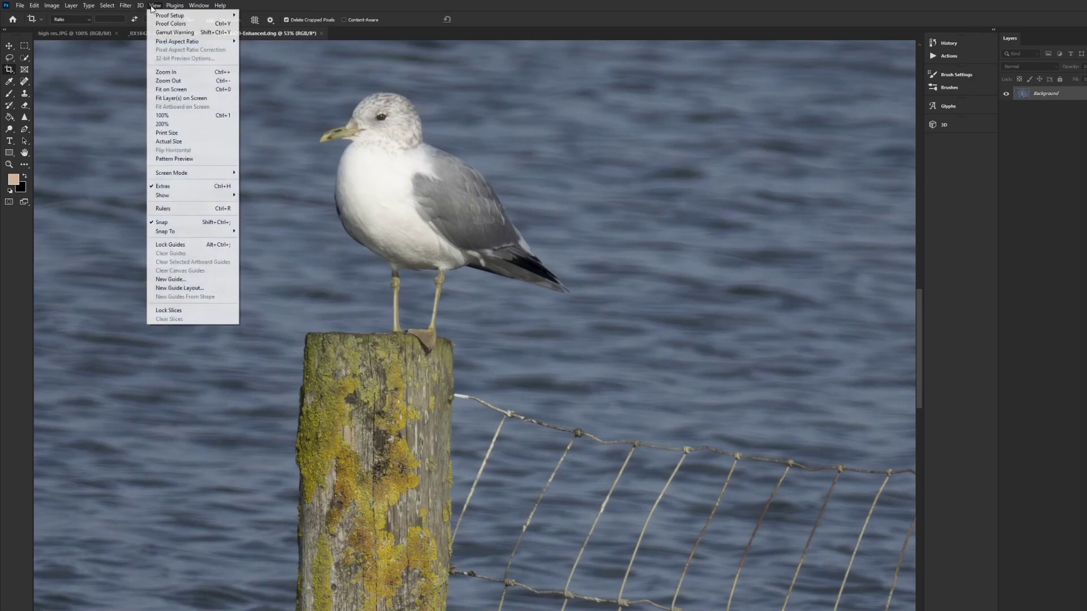
left_click(175, 126)
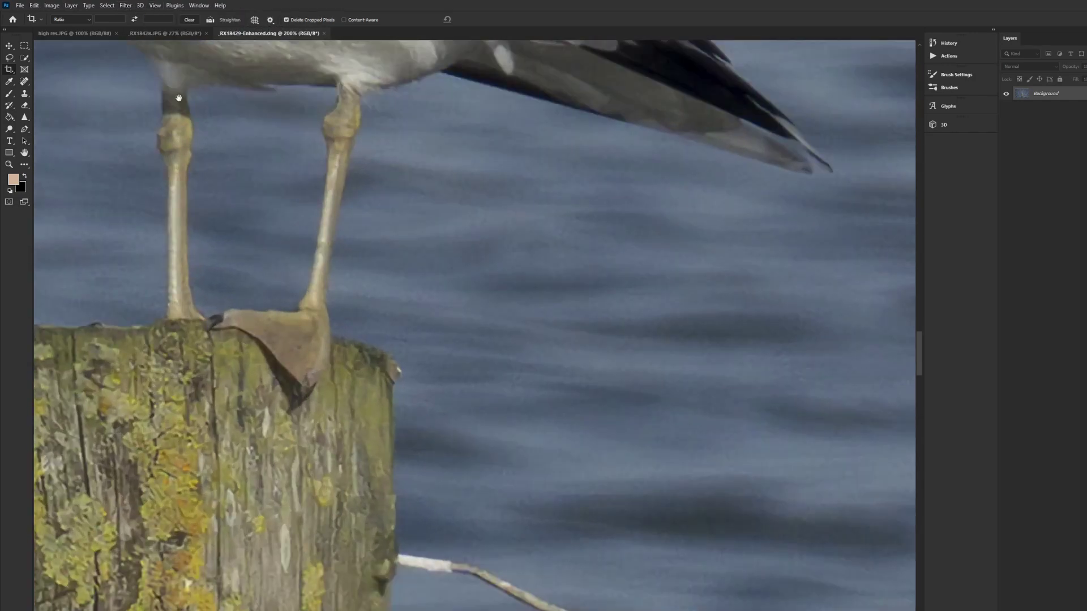
left_click_drag(230, 96, 383, 572)
left_click_drag(302, 194, 378, 372)
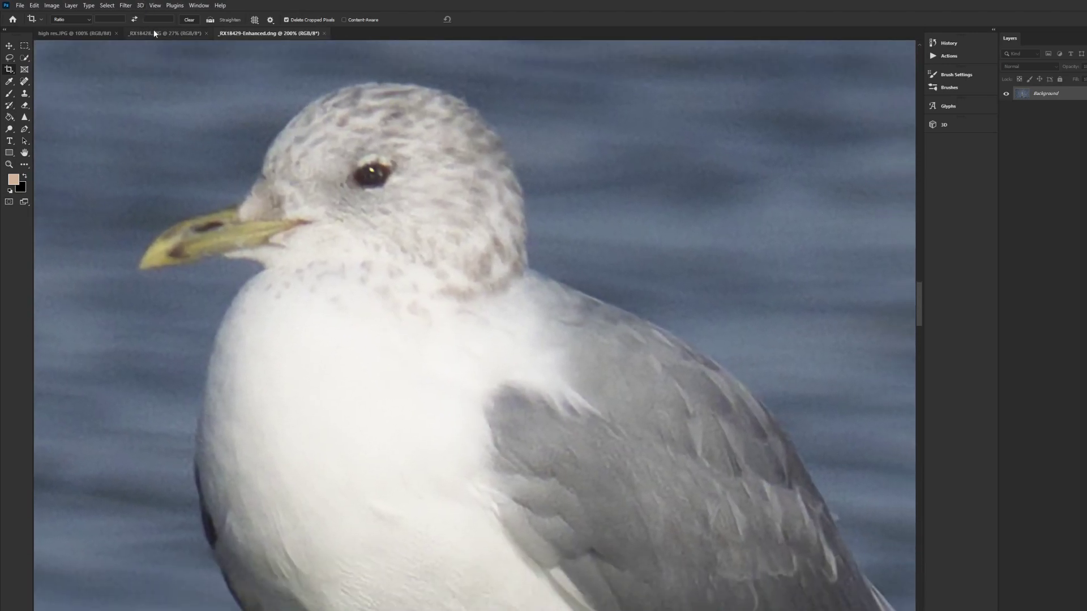
View _RX18428.JPG at 200% and pan to the gull's head
left_click(154, 32)
left_click(155, 5)
mouse_move(160, 14)
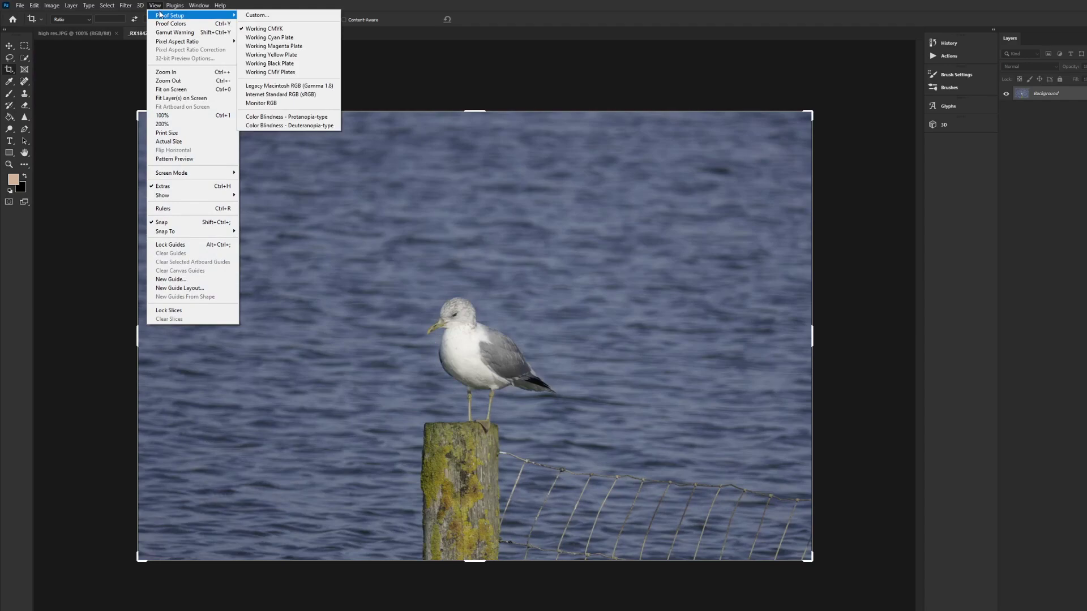
left_click(160, 124)
left_click_drag(286, 197, 356, 237)
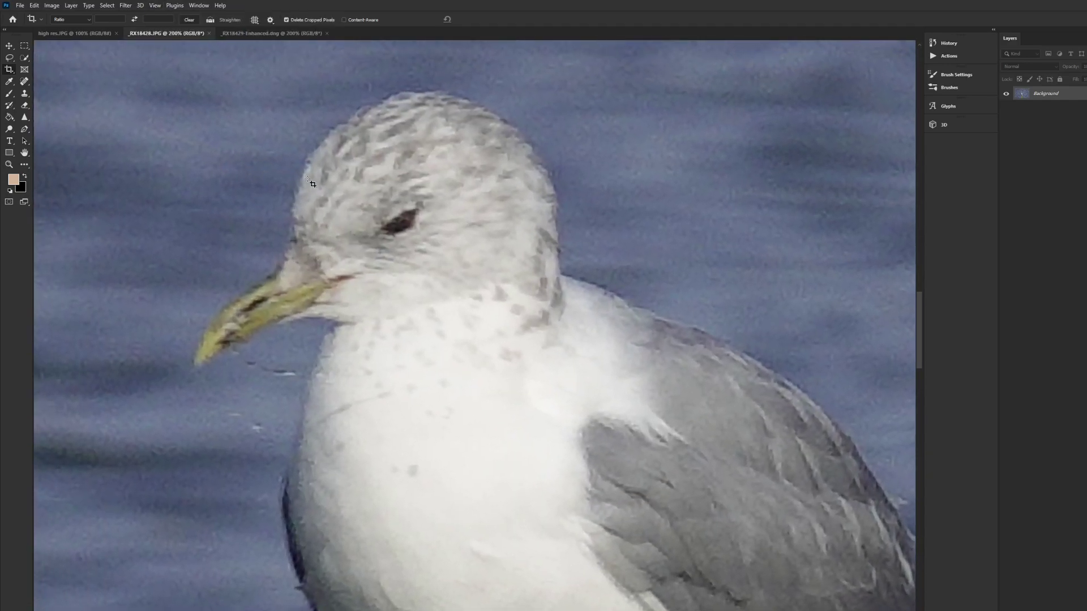
Switch back and forth between the DNG and JPEG to compare head detail at 200%
left_click(269, 34)
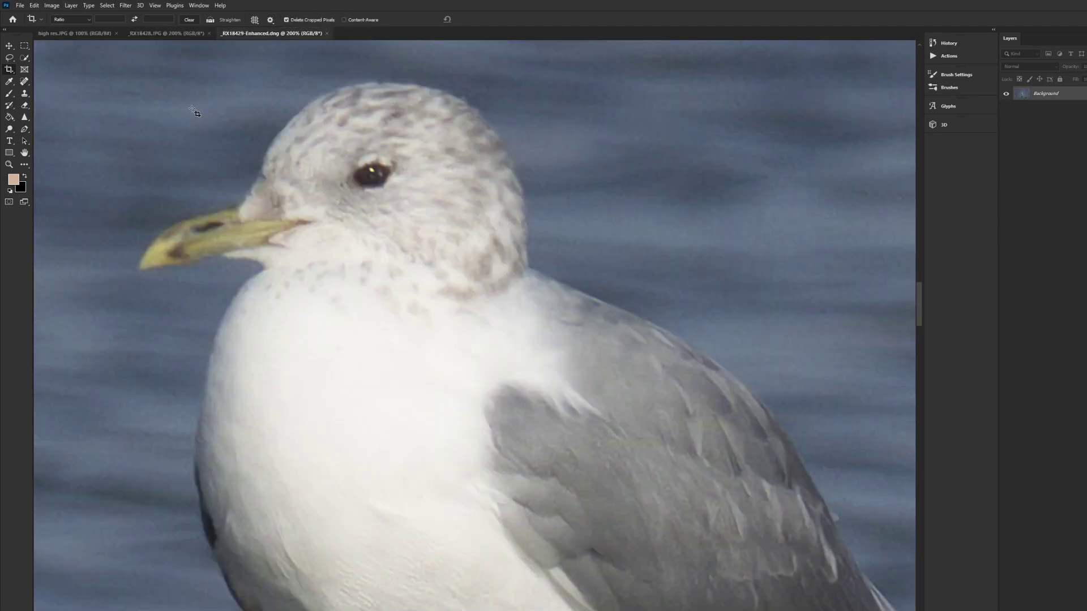
left_click(182, 32)
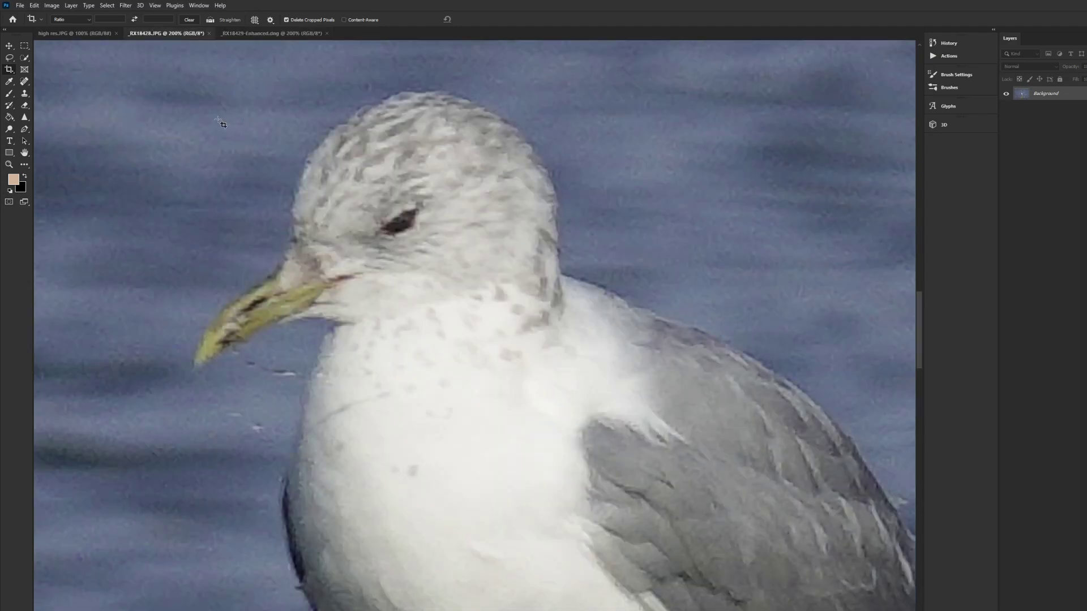
left_click(259, 32)
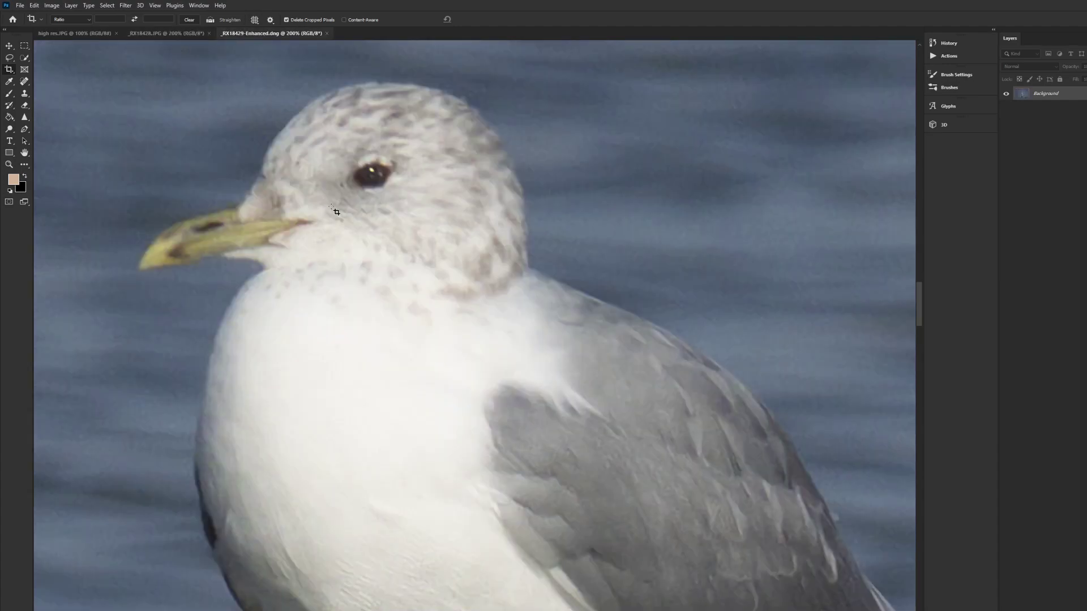
scroll(379, 358, "down", 2)
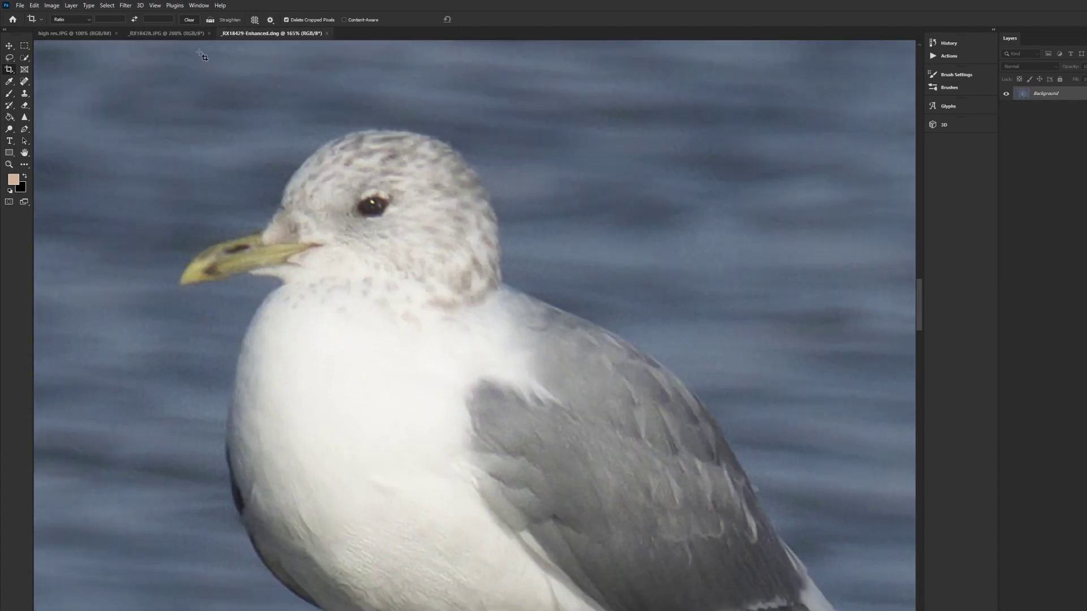
left_click(177, 35)
scroll(588, 466, "down", 1)
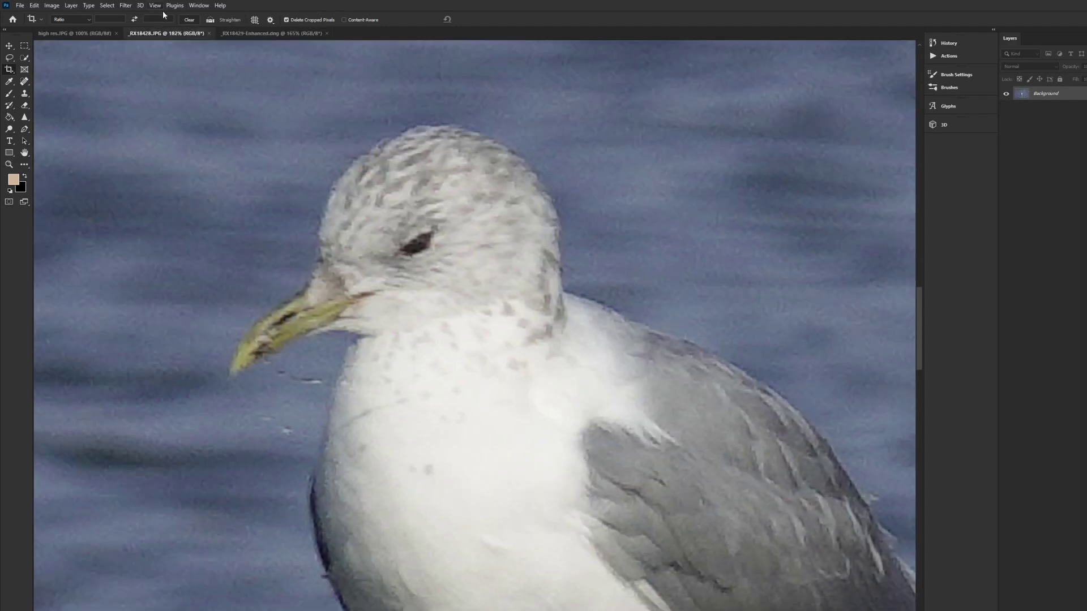
Run the Camera Raw Filter on _RX18428.JPG, then compare it against the sharper Enhanced DNG
left_click(125, 6)
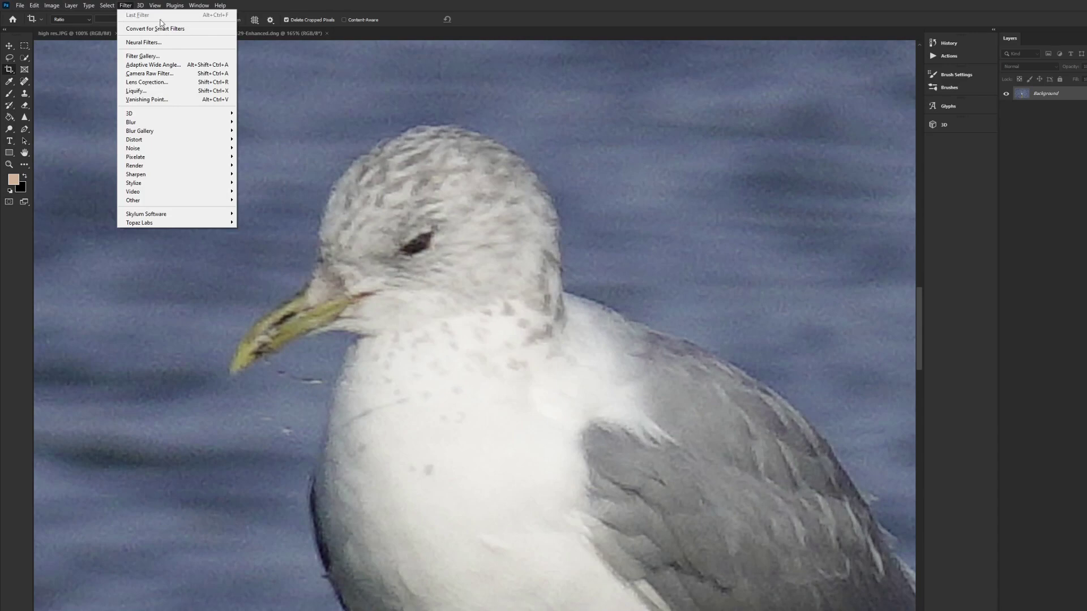
left_click(141, 74)
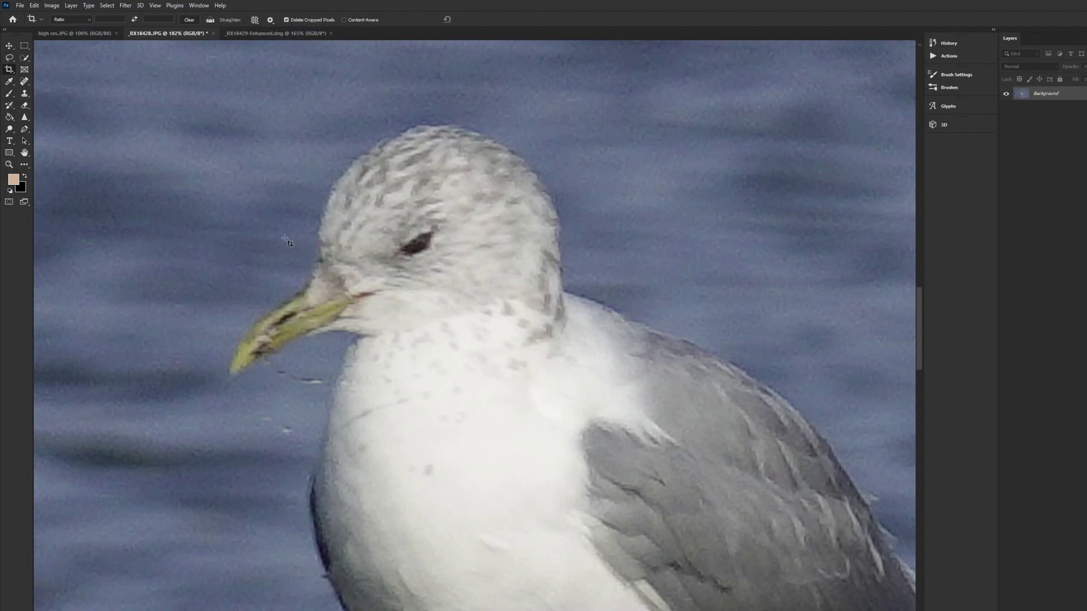
left_click(251, 35)
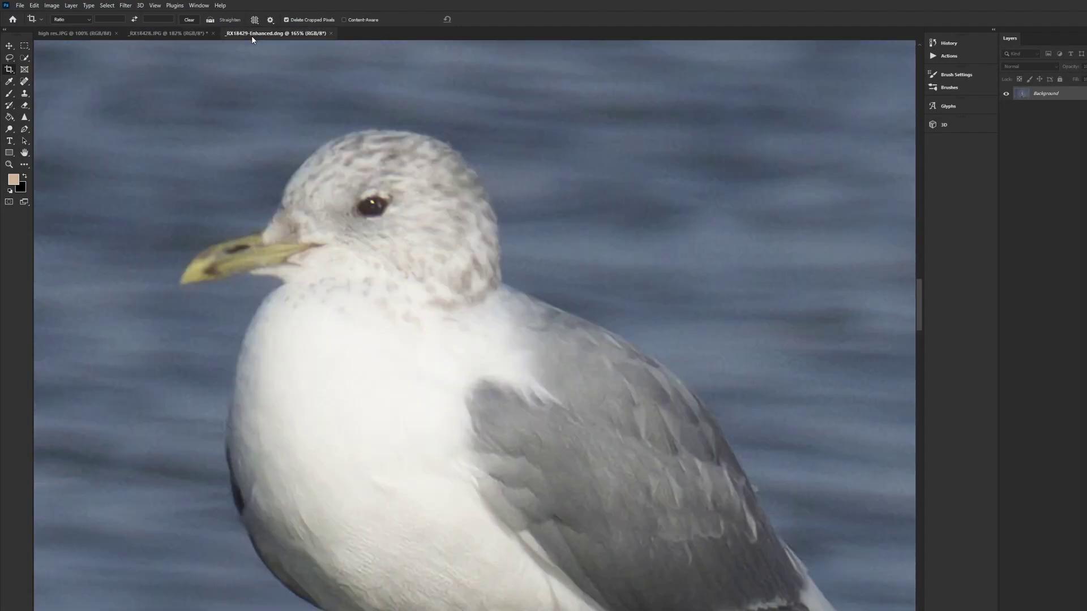
left_click(182, 35)
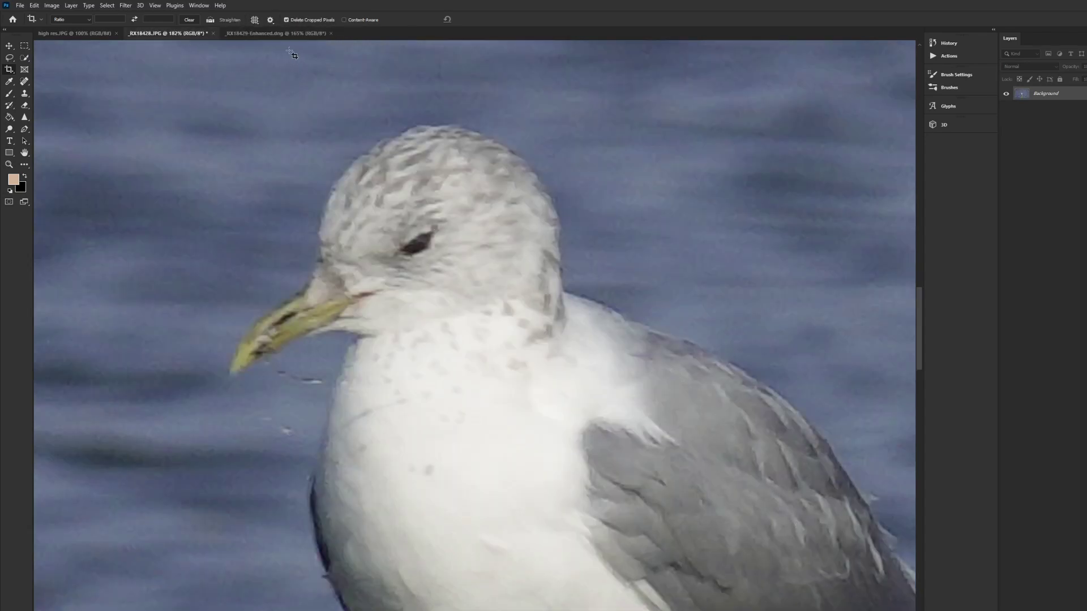
left_click(281, 34)
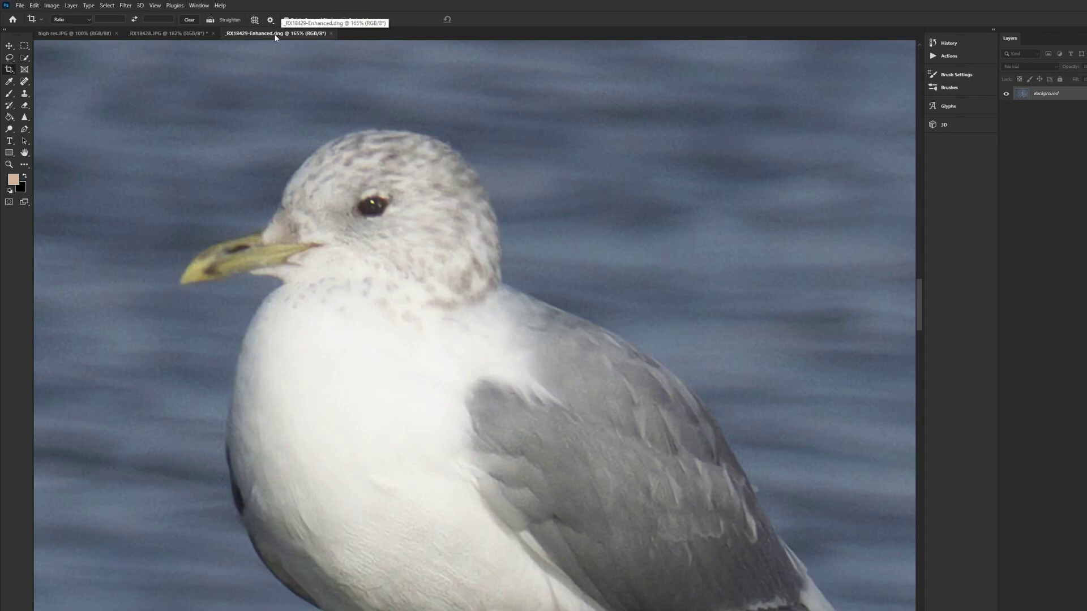
left_click(184, 34)
Zoom out on _RX18428.JPG to show the whole photo, including posts and fence
scroll(519, 338, "down", 5)
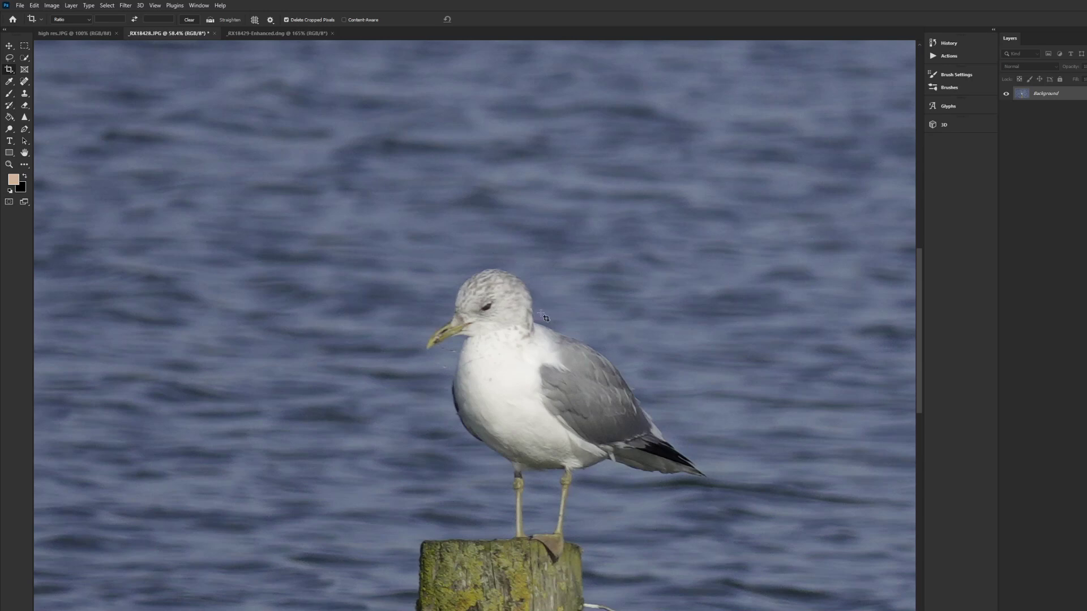
scroll(273, 312, "down", 2)
scroll(273, 311, "down", 3)
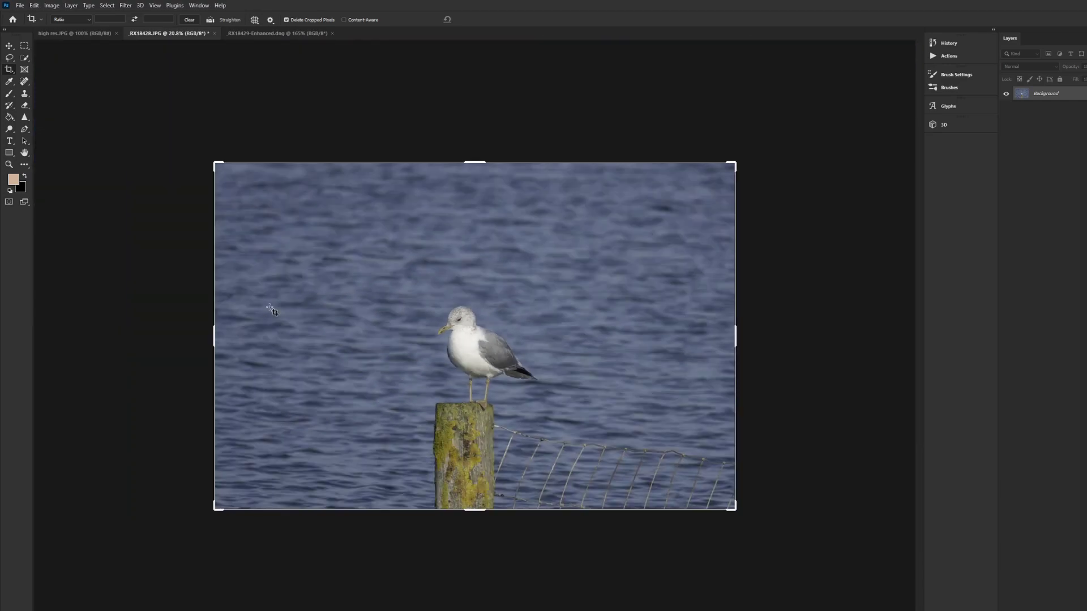
scroll(436, 280, "up", 1)
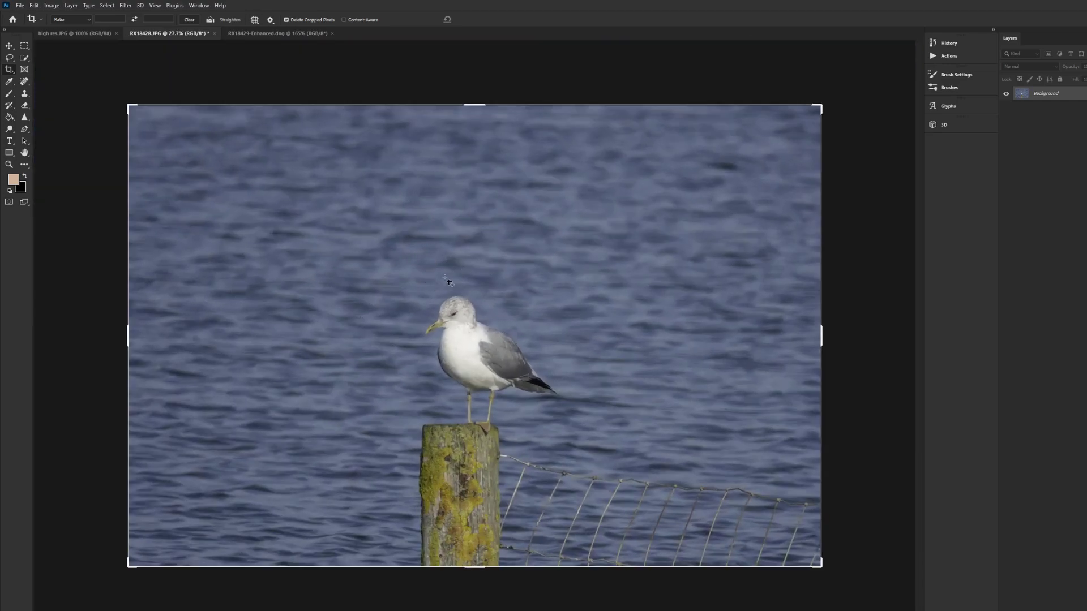
scroll(305, 269, "up", 2)
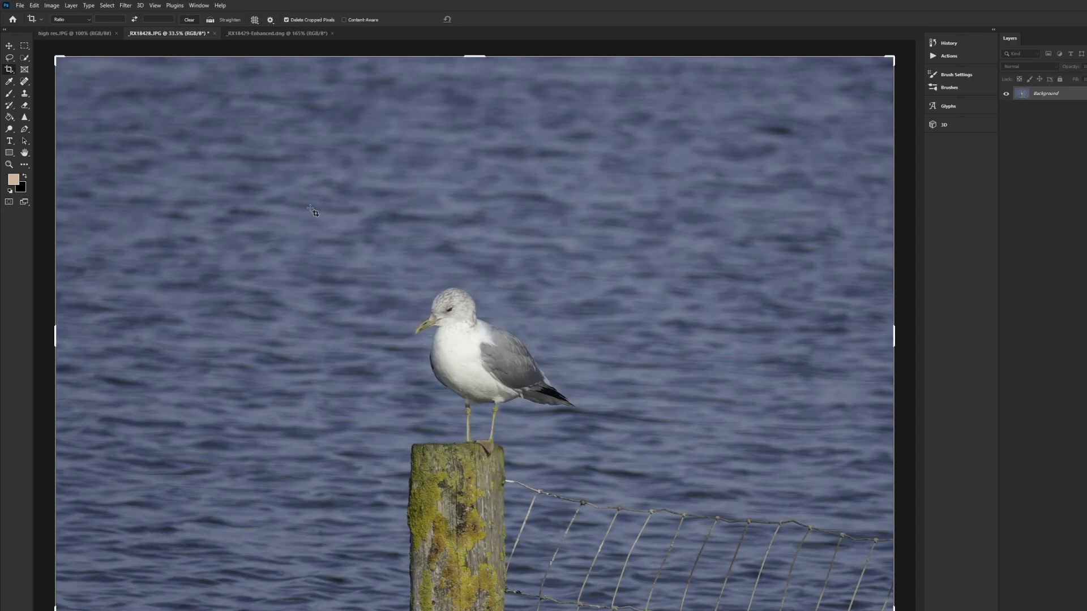
Switch to _RX18429-Enhanced.dng and zoom out until the full image fits
left_click(247, 33)
scroll(490, 365, "down", 5)
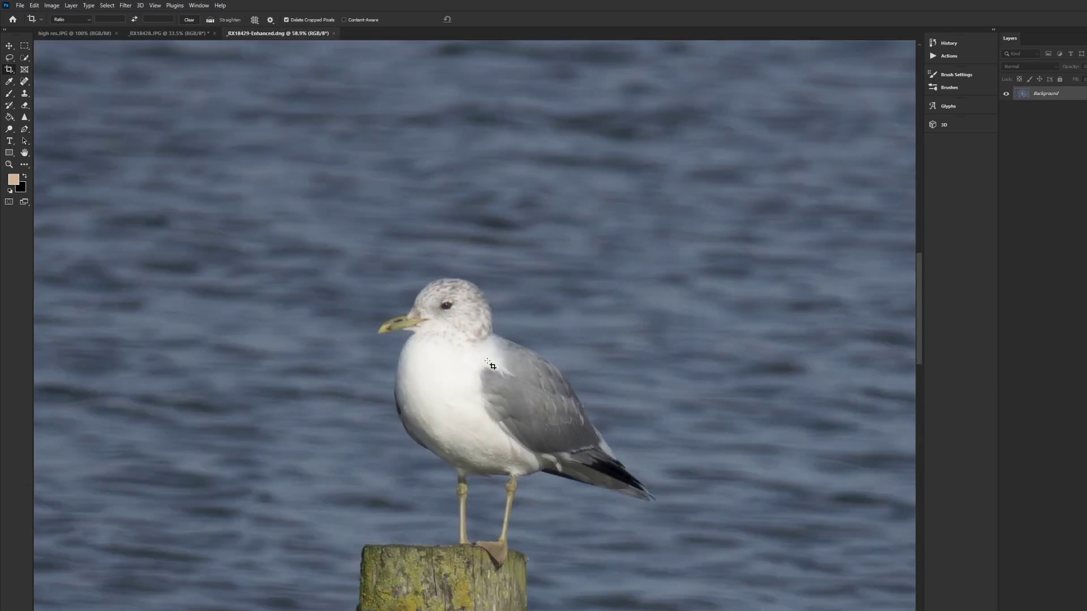
scroll(490, 365, "up", 4)
scroll(409, 294, "down", 6)
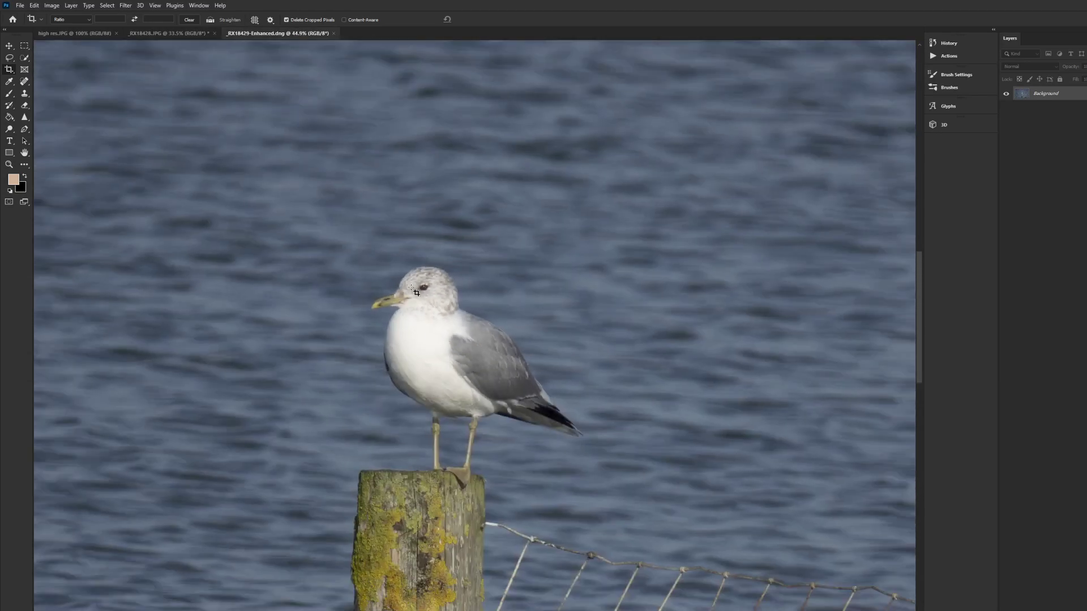
scroll(410, 295, "down", 3)
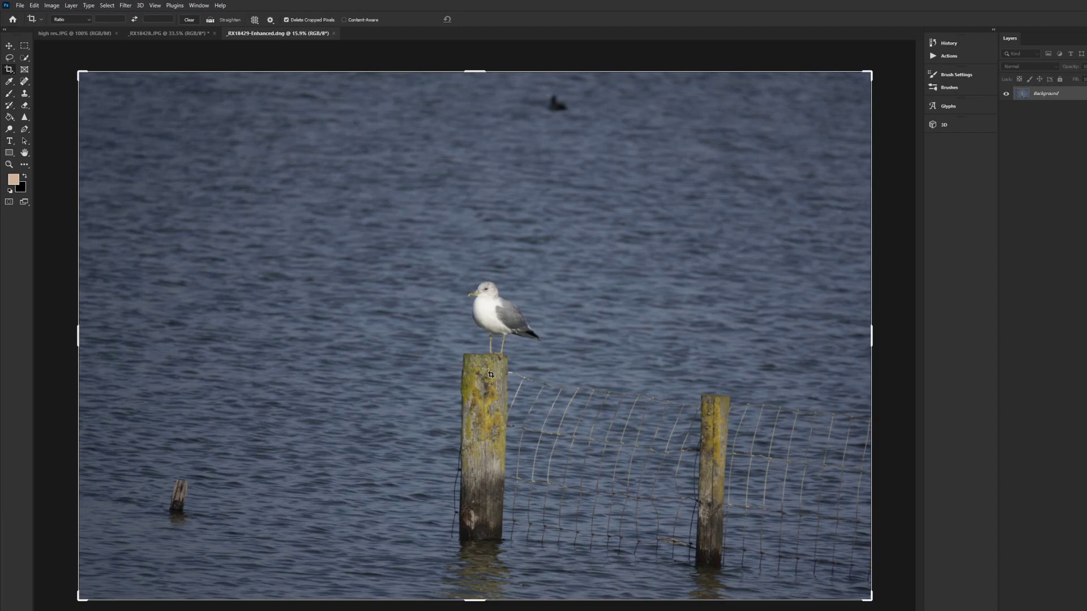
scroll(490, 374, "up", 1)
Zoom in on _RX18429-Enhanced.dng around the top of the post with the gull
scroll(490, 375, "up", 3)
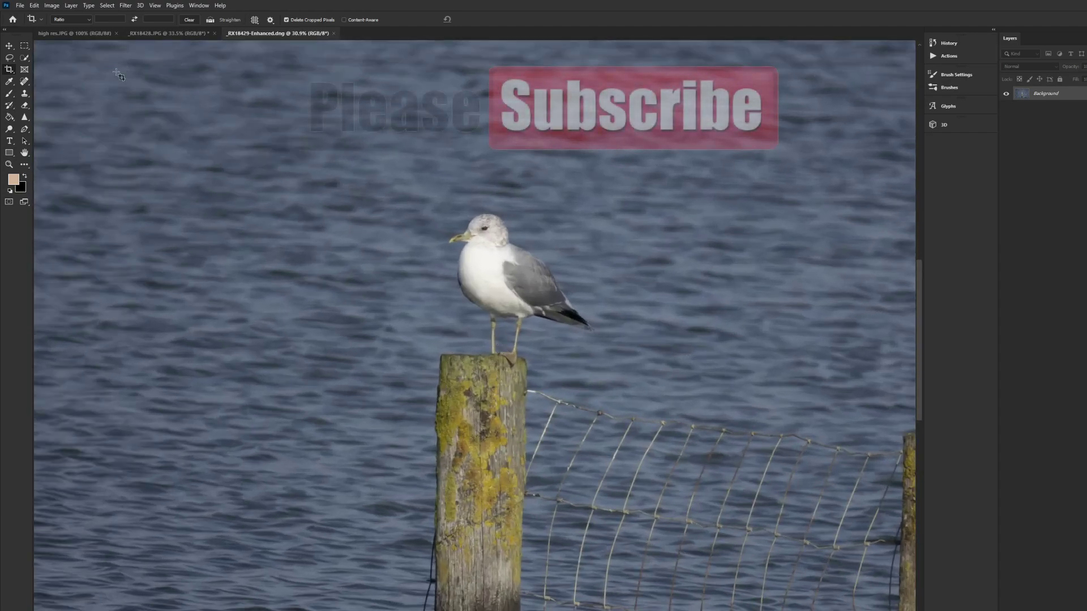